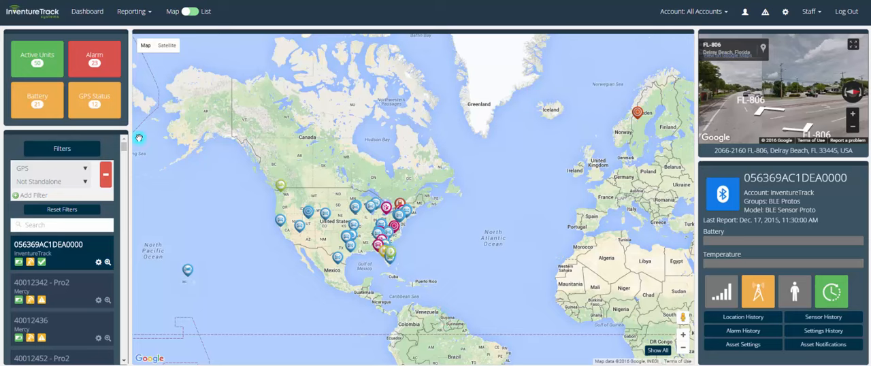
Filter the assets in turn by active units, low battery, alarm and GPS status using the status summary
left_click(52, 70)
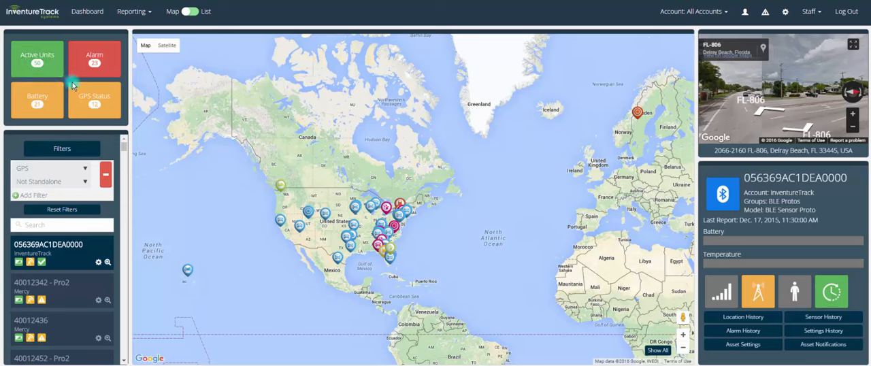
left_click(47, 106)
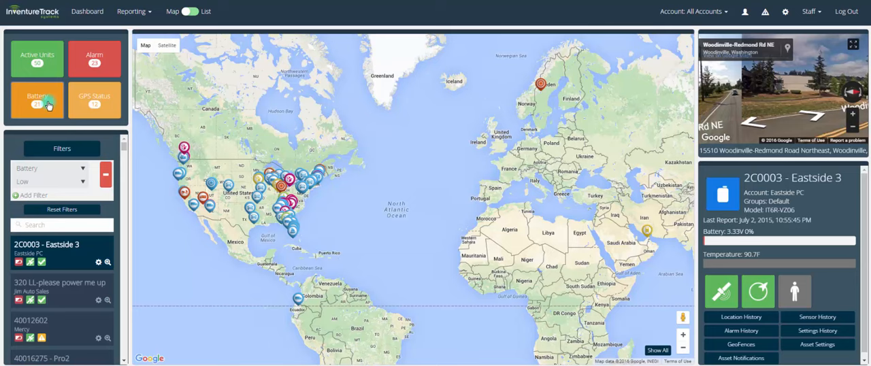
left_click(85, 63)
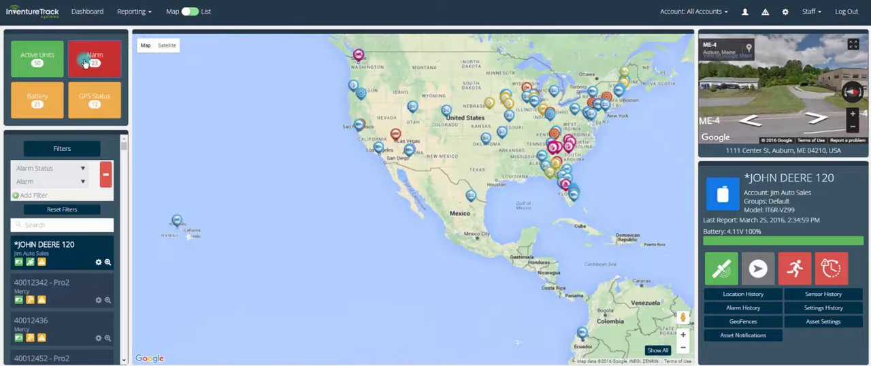
left_click(83, 103)
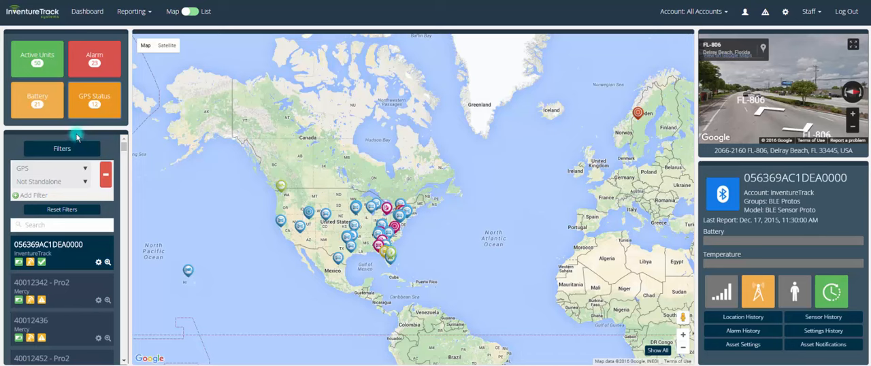
Add an Alarm Status filter set to Alarm alongside the existing GPS filter on the asset list
left_click(68, 154)
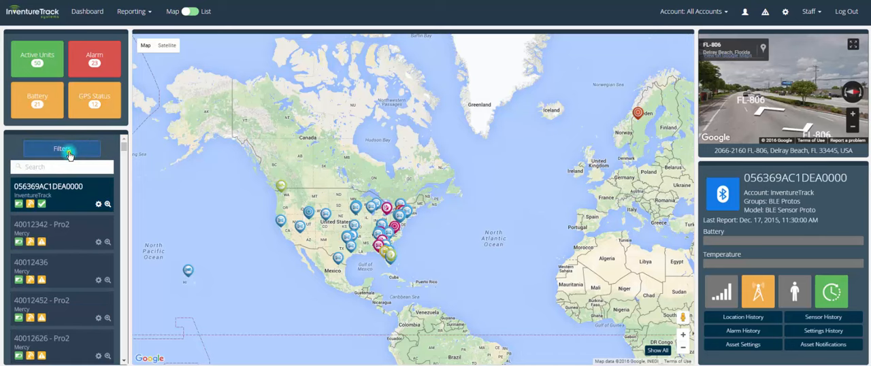
left_click(69, 155)
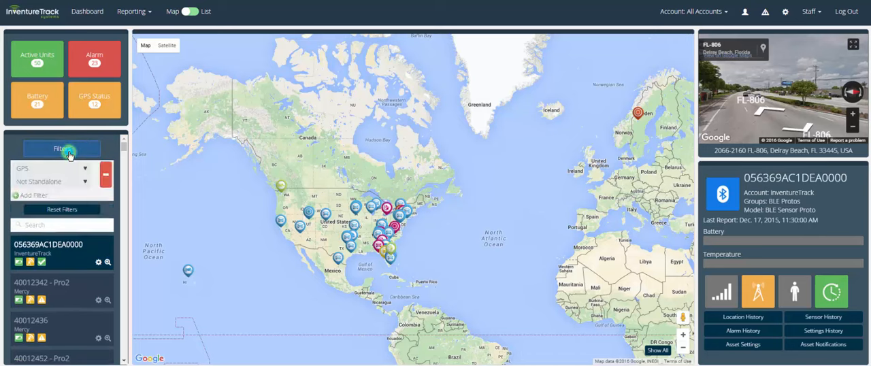
left_click(36, 196)
left_click(38, 198)
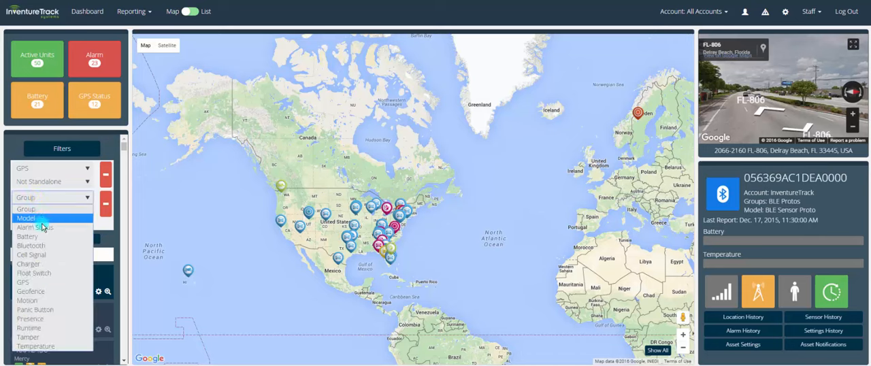
left_click(41, 227)
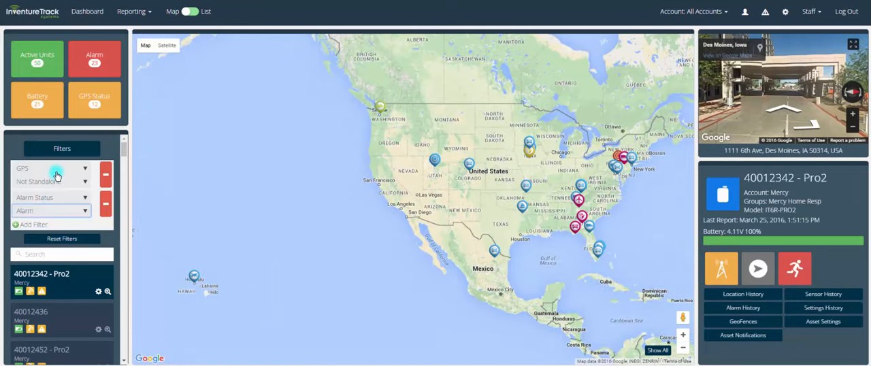
Add a third asset filter for Charger and set it to Connected
left_click(36, 225)
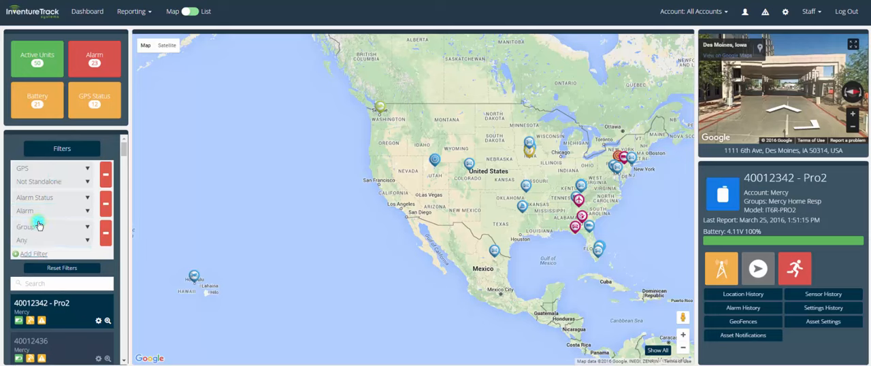
left_click(39, 226)
left_click(39, 291)
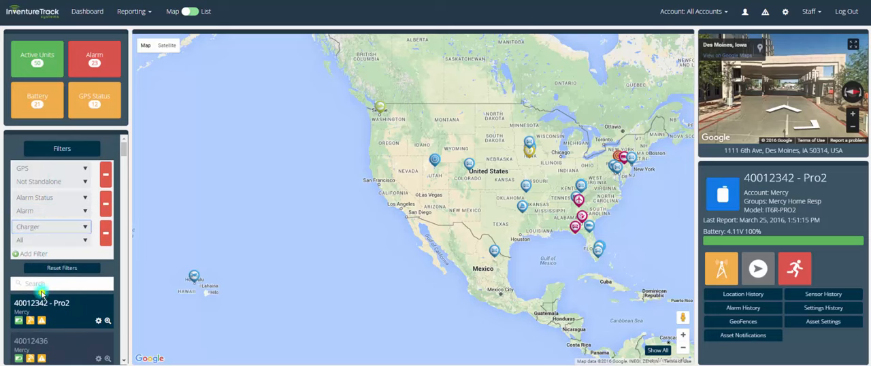
left_click(43, 240)
left_click(43, 260)
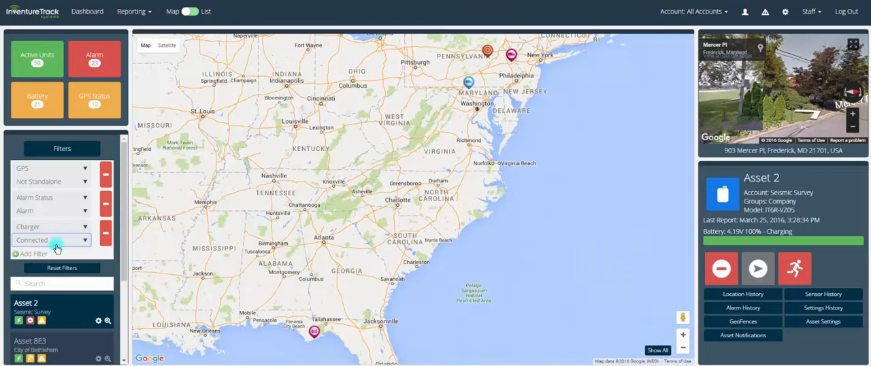
Remove the asset filters, reset the filter set and collapse the filter section
left_click(106, 233)
left_click(88, 239)
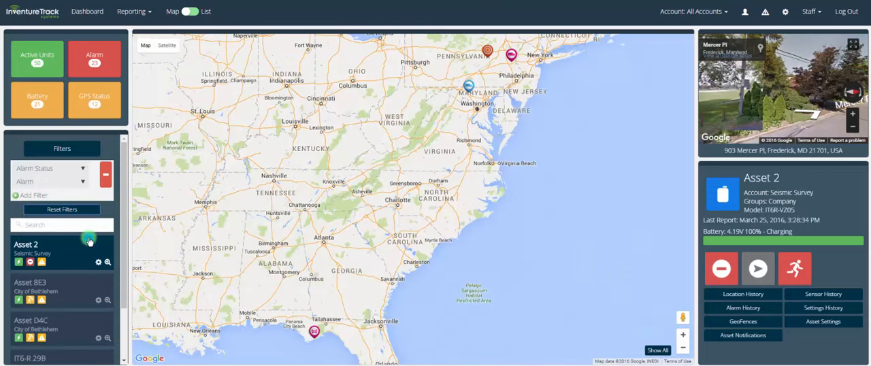
left_click(80, 211)
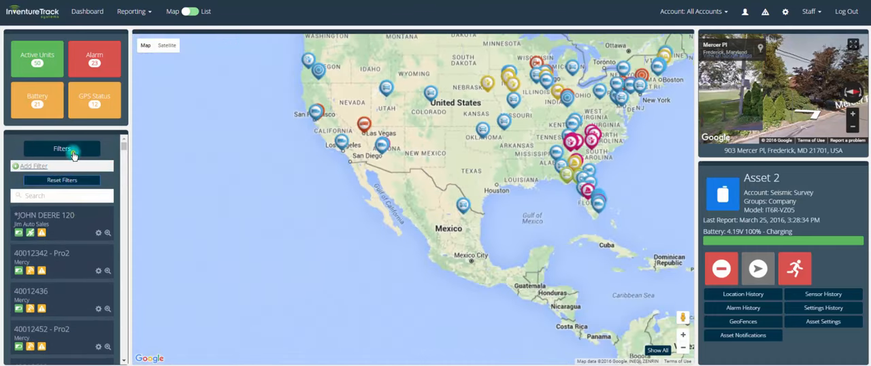
left_click(72, 150)
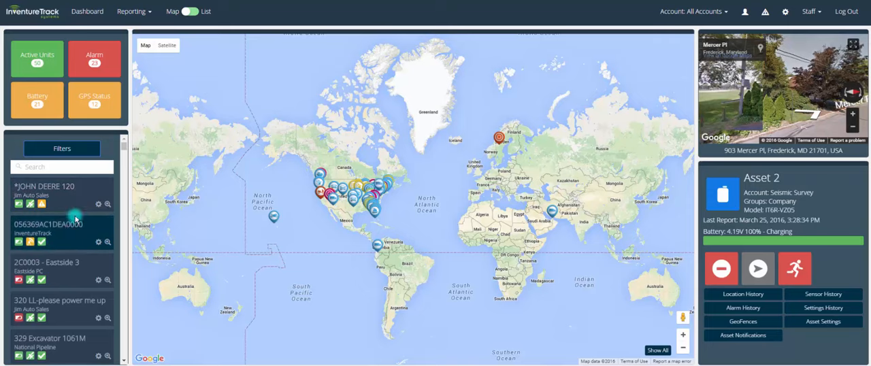
View several assets on the map one by one, including *JOHN DEERE 120, 056369AC1DEA0000, 40012633 - Pro2 and 40013511
left_click(68, 205)
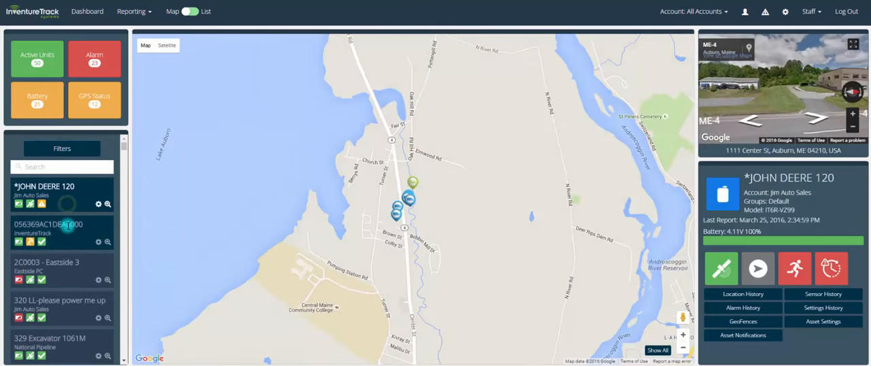
left_click(67, 226)
scroll(58, 235, "down", 5)
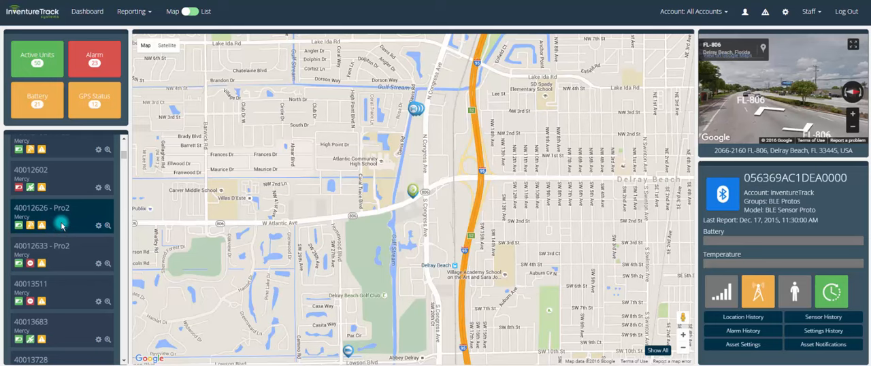
left_click(62, 254)
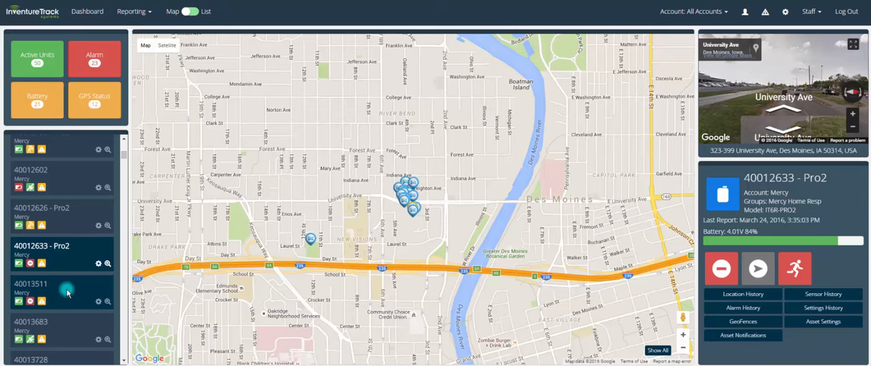
left_click(67, 292)
left_click(72, 330)
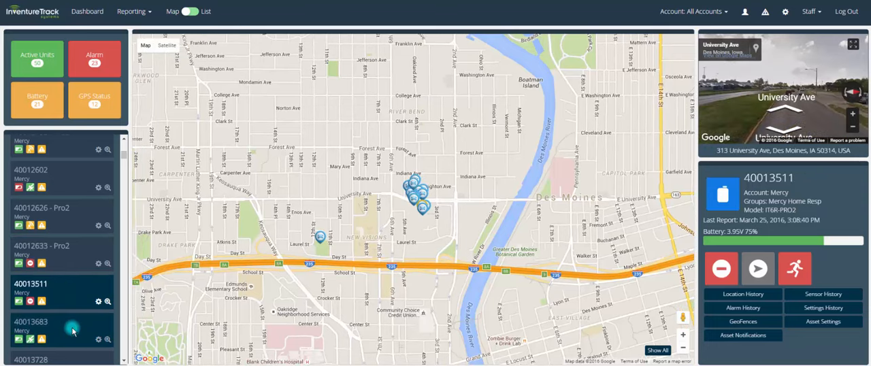
Select asset 40012602 and rotate its street view to look around the reported location
left_click(72, 189)
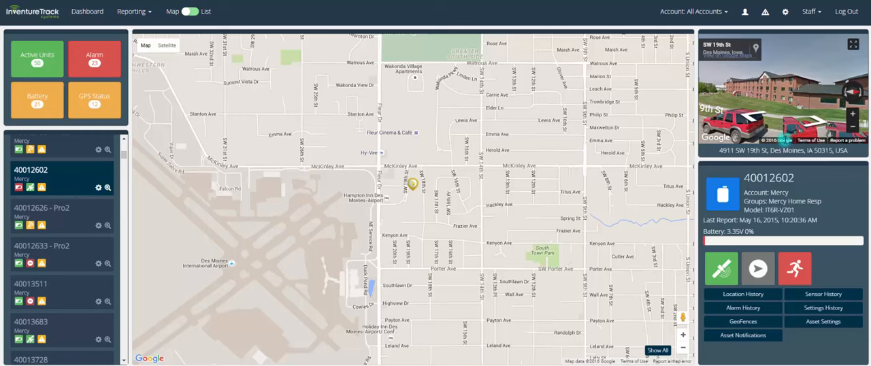
left_click_drag(788, 106, 767, 91)
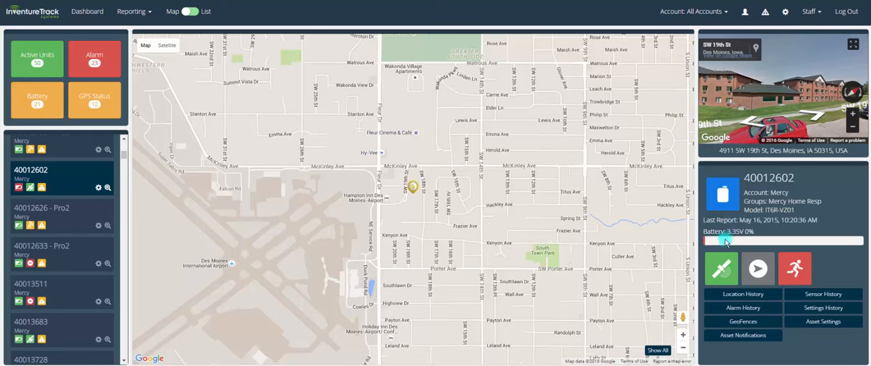
Select asset 40012626 - Pro2 and open its location history and the start date calendar
left_click(73, 227)
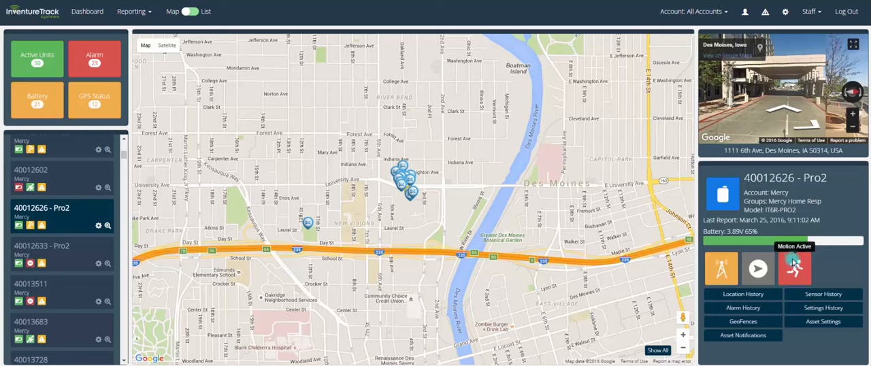
left_click(745, 295)
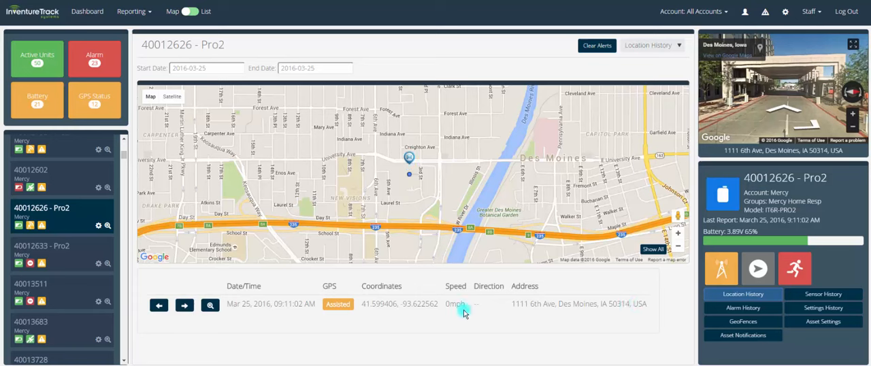
left_click(214, 68)
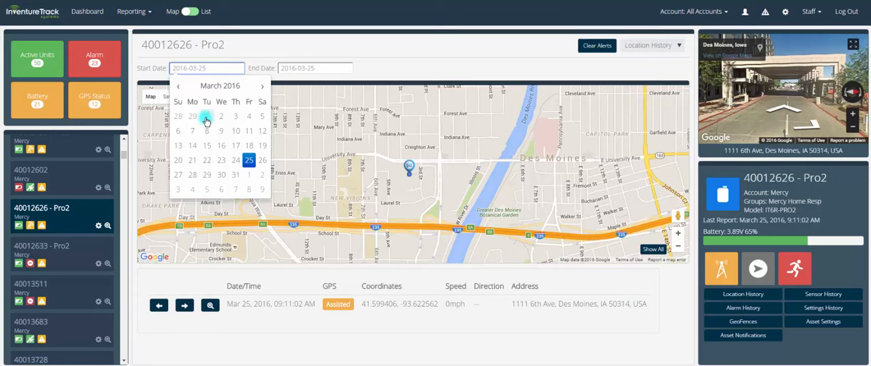
Switch to the account containing F250 Demo Device and set its location history range from 2016-03-01 to 2016-03-25
left_click(687, 11)
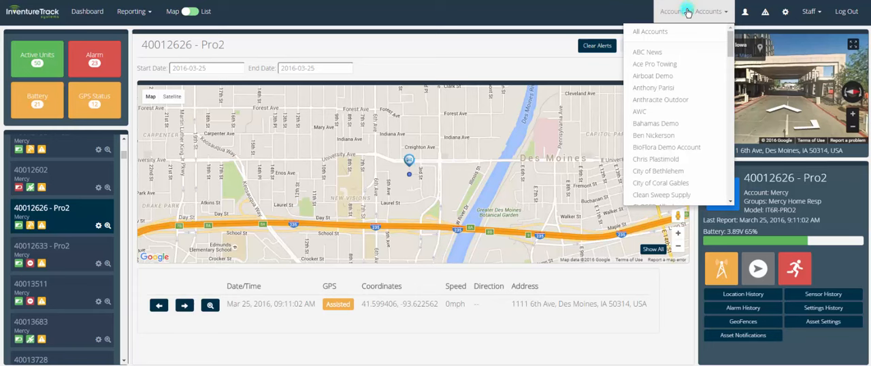
key("Return")
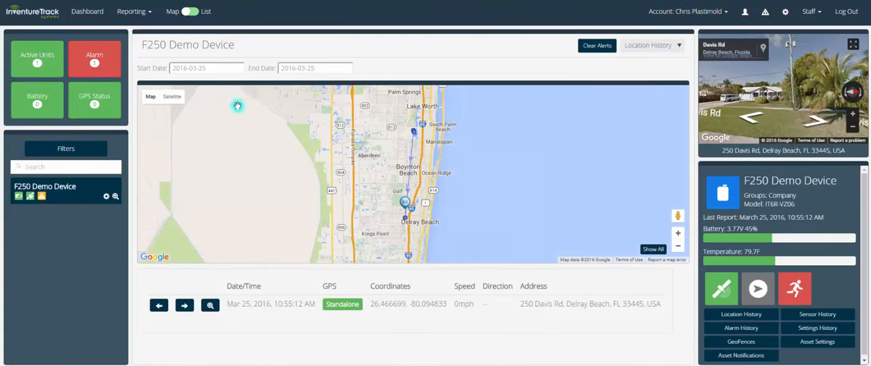
left_click(227, 69)
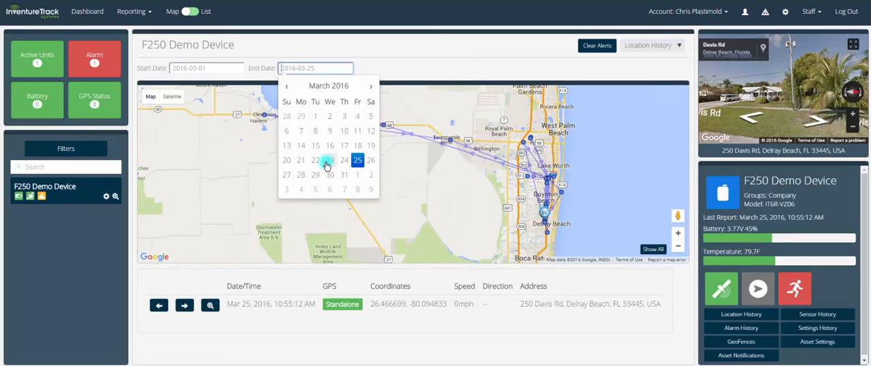
left_click(357, 160)
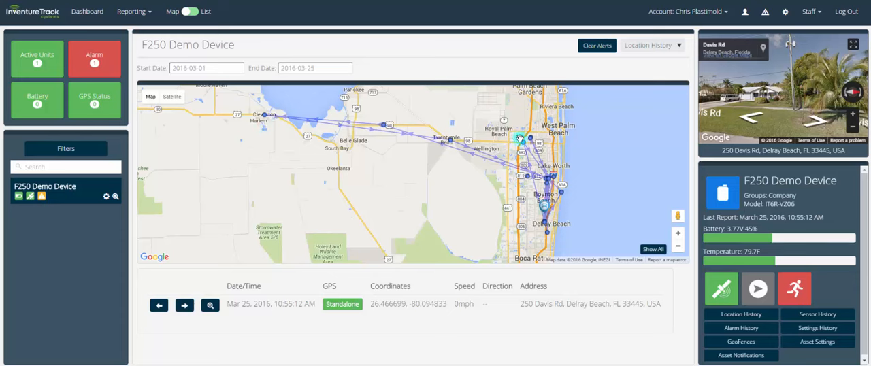
Examine the F250 Demo Device's travel paths and direction arrows up close around Atlantis and Lake Worth
scroll(536, 179, "up", 4)
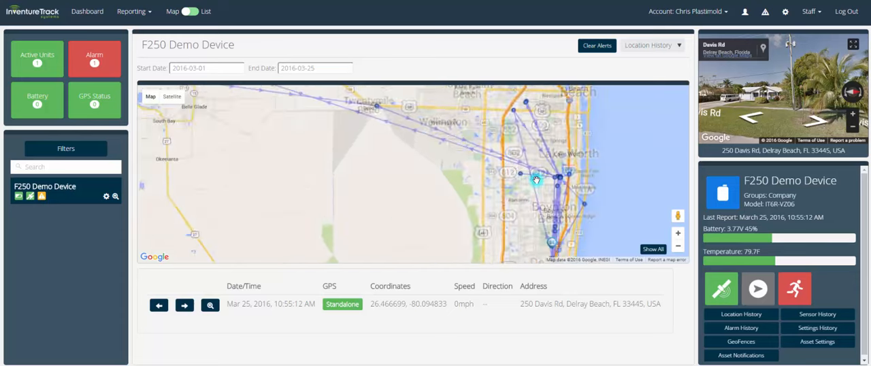
scroll(547, 157, "up", 1)
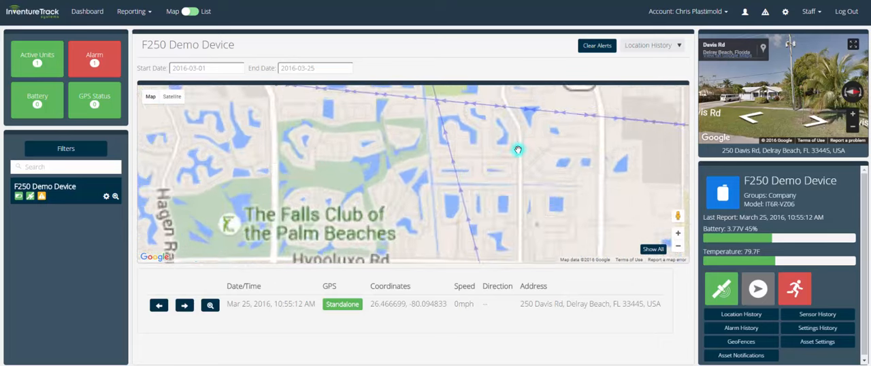
left_click_drag(520, 146, 491, 195)
left_click_drag(552, 190, 364, 198)
left_click_drag(405, 154, 426, 197)
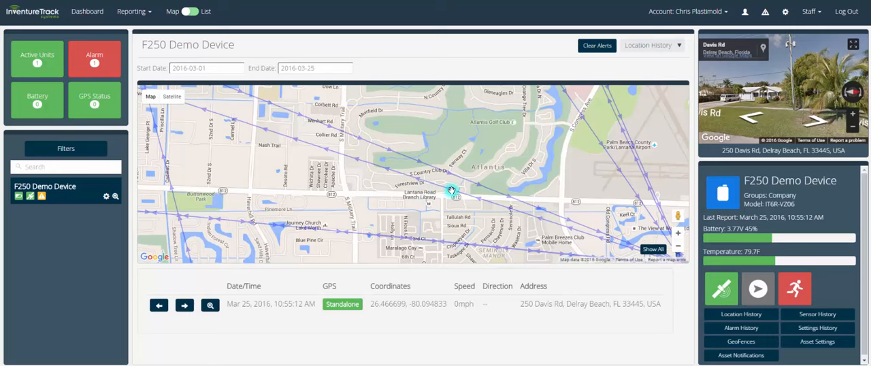
scroll(417, 191, "down", 2)
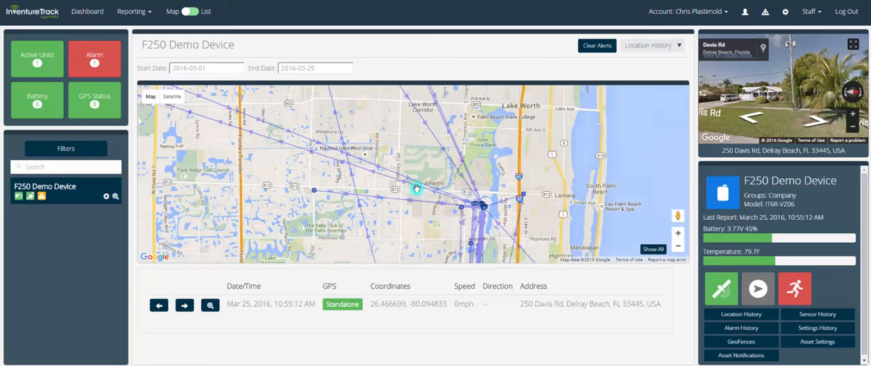
left_click_drag(366, 151, 455, 190)
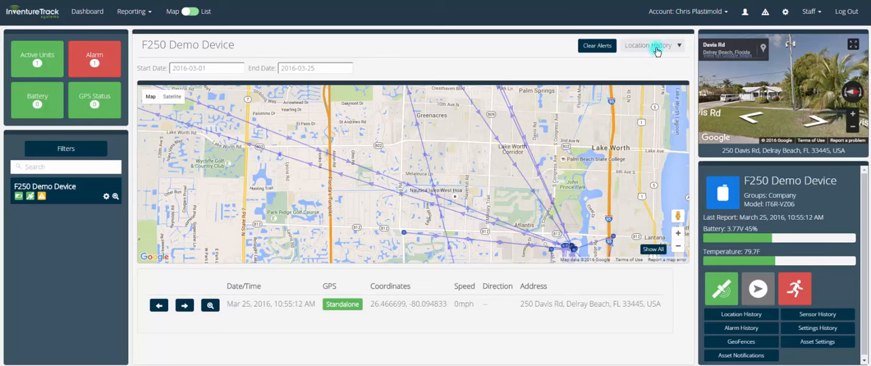
Open the F250 Demo Device's sensor history and switch the graph to the Temperature sensor
left_click(805, 315)
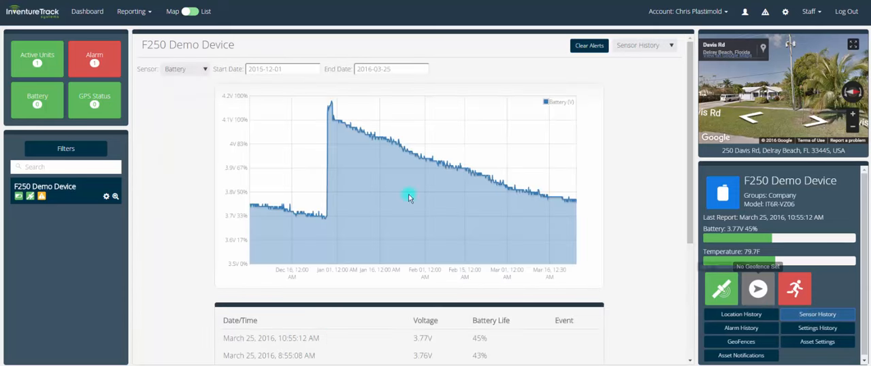
left_click(182, 71)
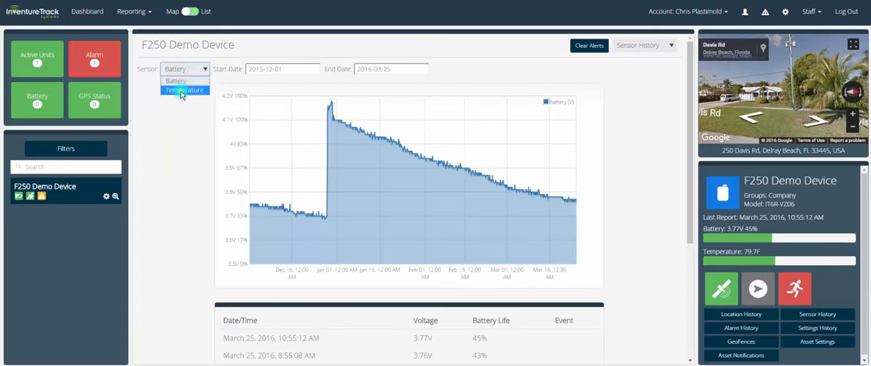
left_click(181, 89)
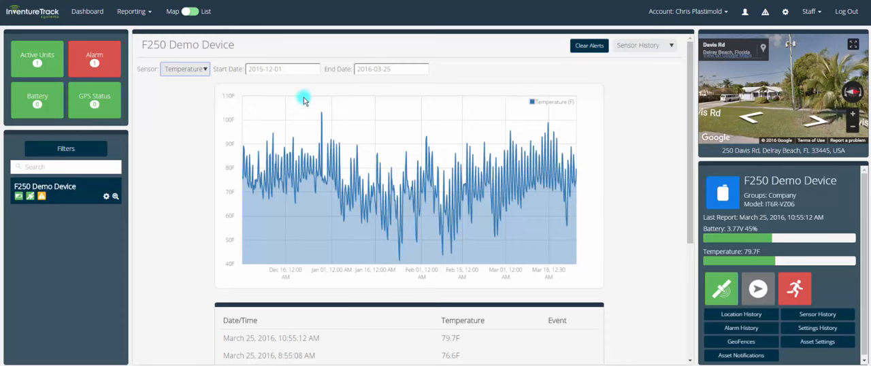
Zoom the temperature graph in on the peak in late December 2015 and zoom back out to the full range
mouse_move(303, 100)
left_mouse_down()
mouse_move(325, 174)
mouse_move(361, 232)
left_mouse_up()
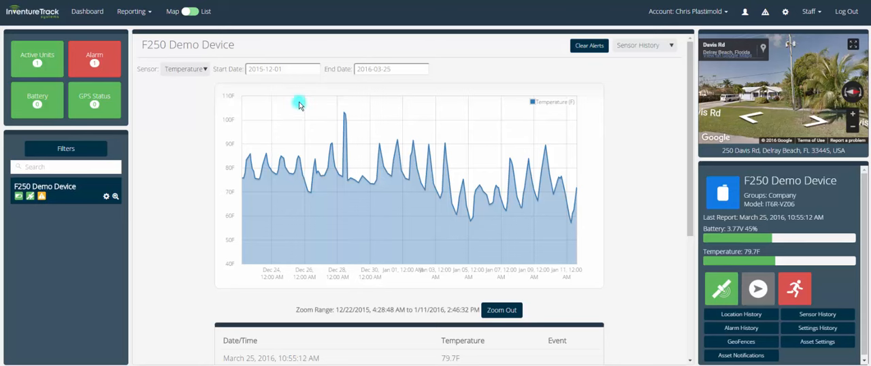
left_click_drag(300, 103, 356, 221)
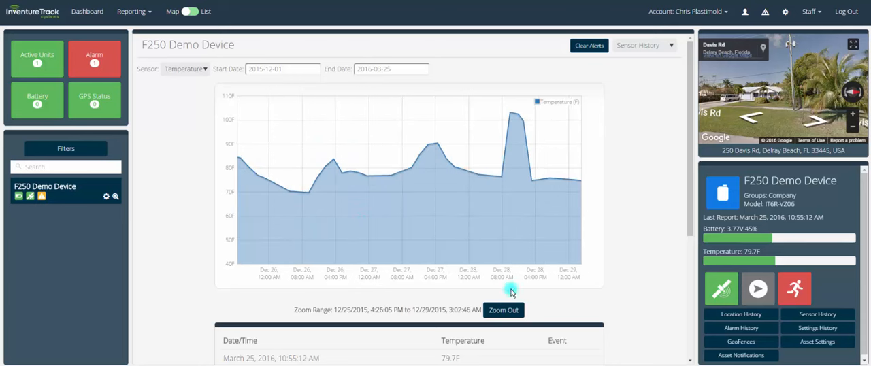
left_click(503, 310)
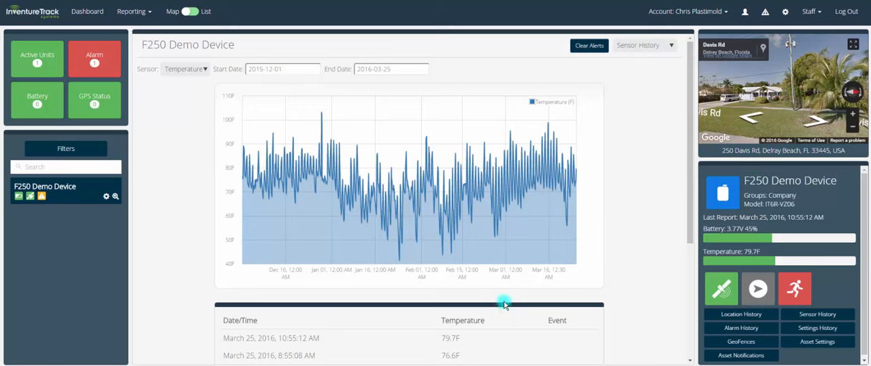
Set the temperature history's start date to 2016-01-14 and check which sensors can be graphed
left_click(285, 67)
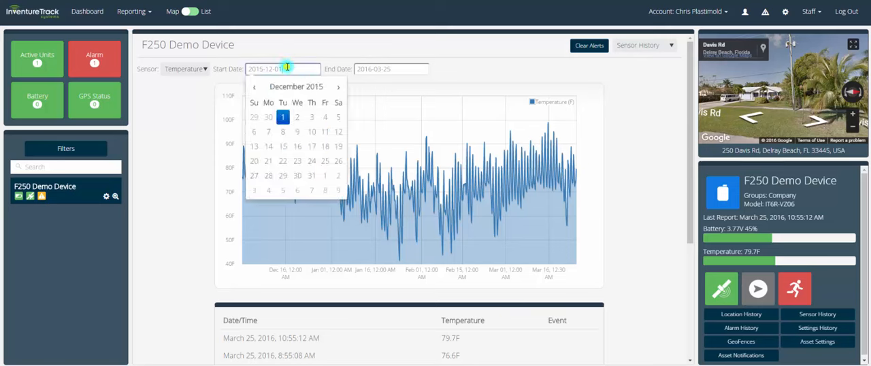
left_click(336, 88)
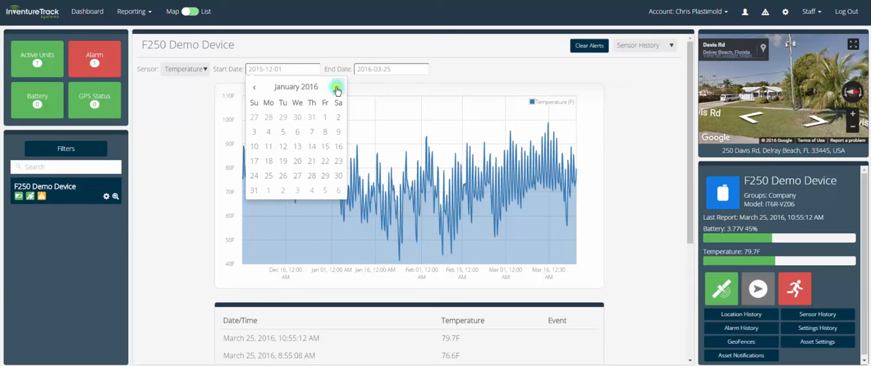
left_click(311, 148)
left_click(442, 68)
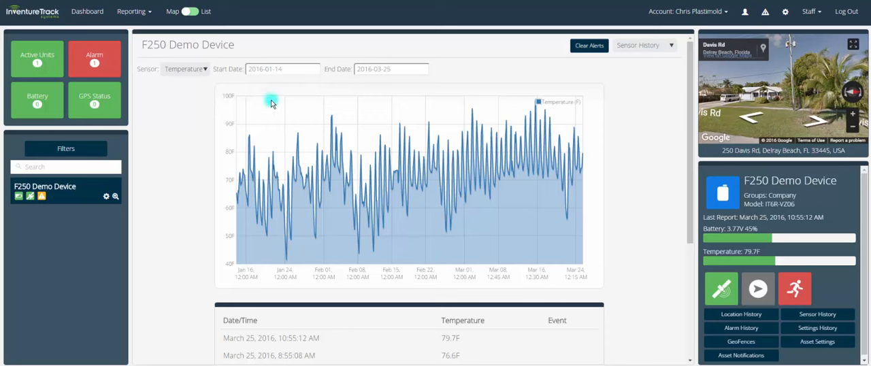
left_click(204, 69)
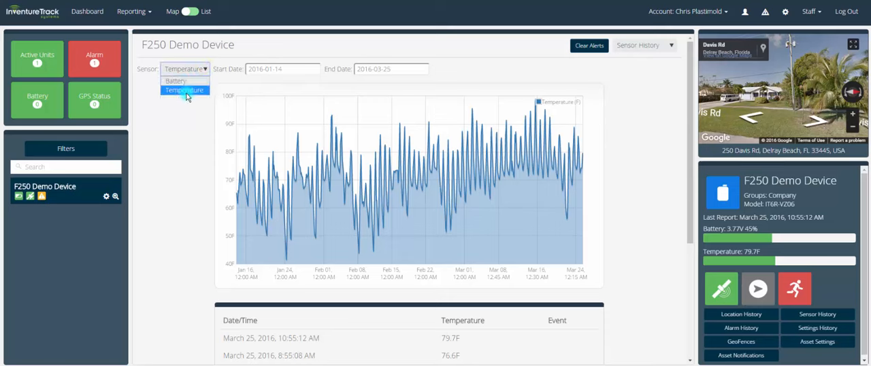
left_click(184, 130)
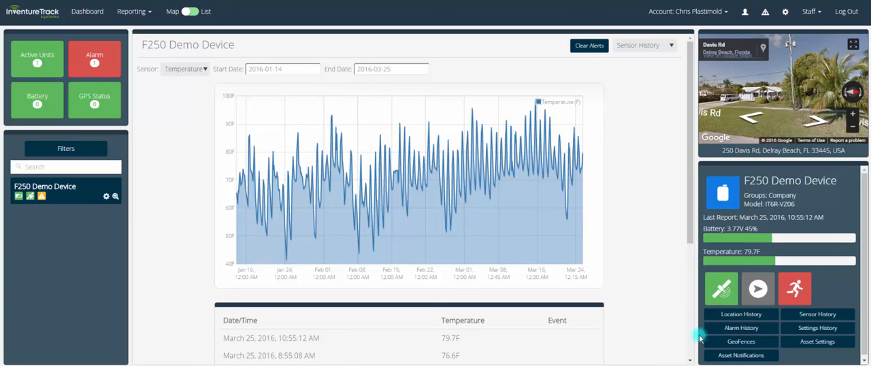
Review the F250 Demo Device's alarm history and its settings history
left_click(741, 330)
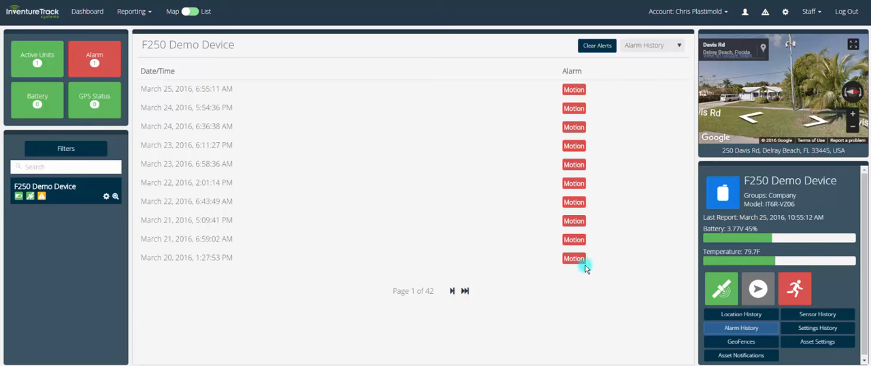
left_click(651, 48)
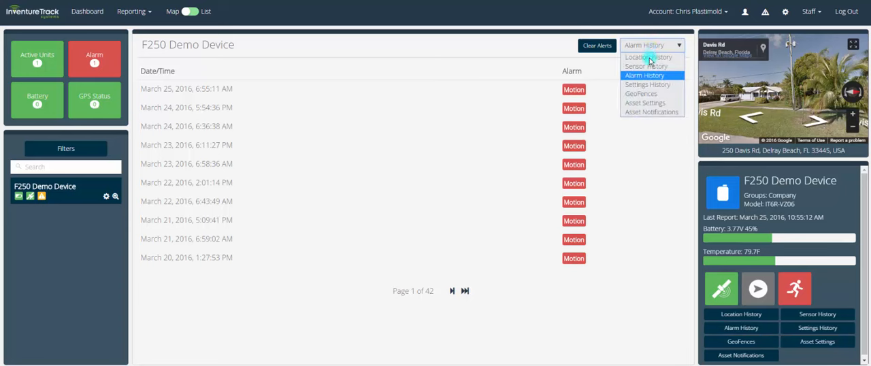
left_click(642, 85)
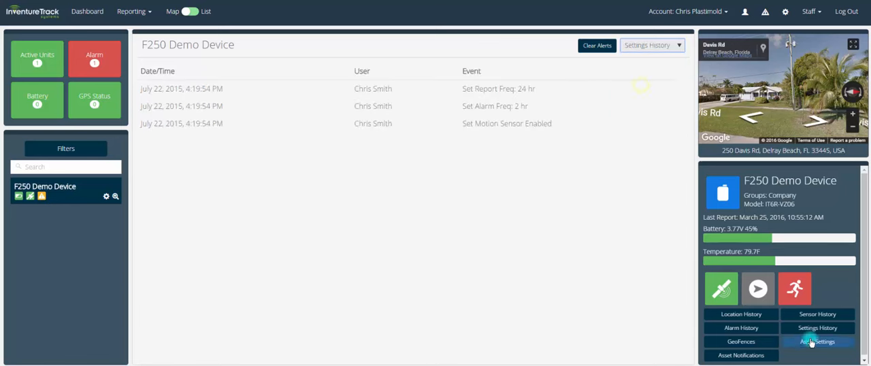
left_click(654, 48)
left_click(653, 175)
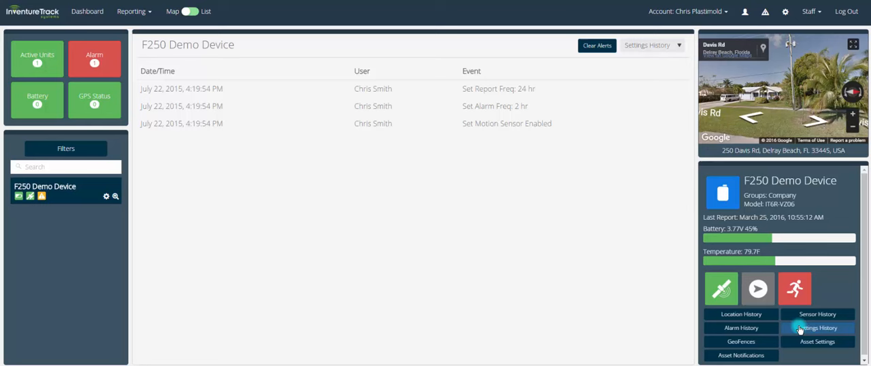
Open the F250 Demo Device's geofences and switch the dashboard to All Accounts
left_click(765, 341)
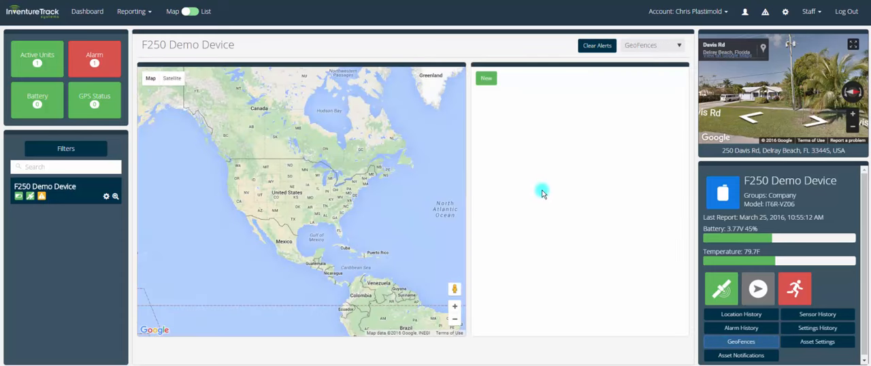
left_click(675, 11)
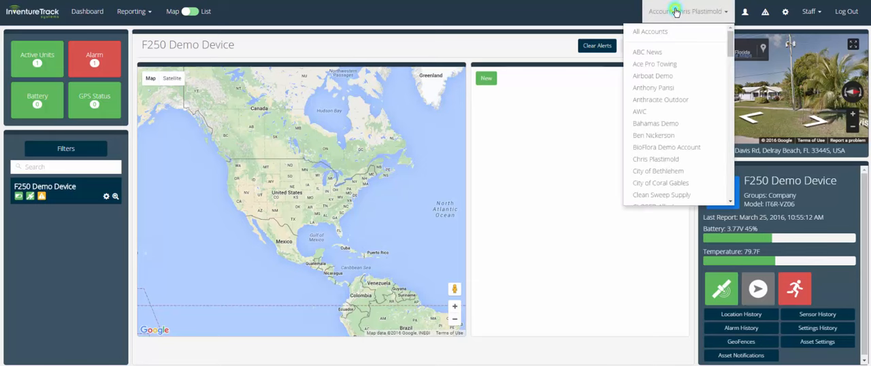
left_click(649, 31)
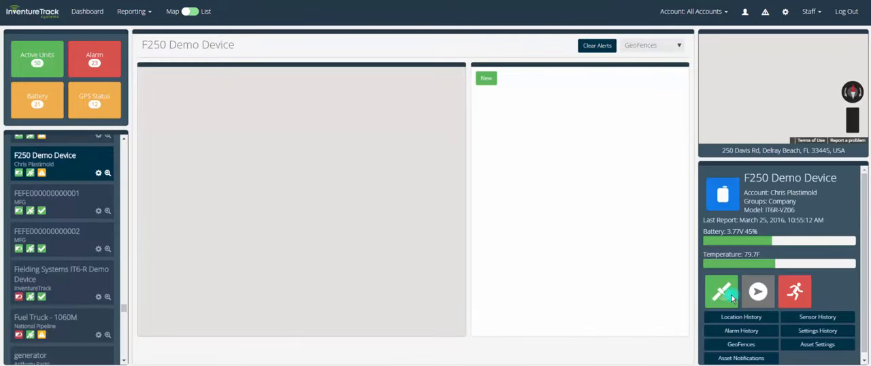
Start a new geofence for the F250 Demo Device and name it Test Geofence
left_click(487, 79)
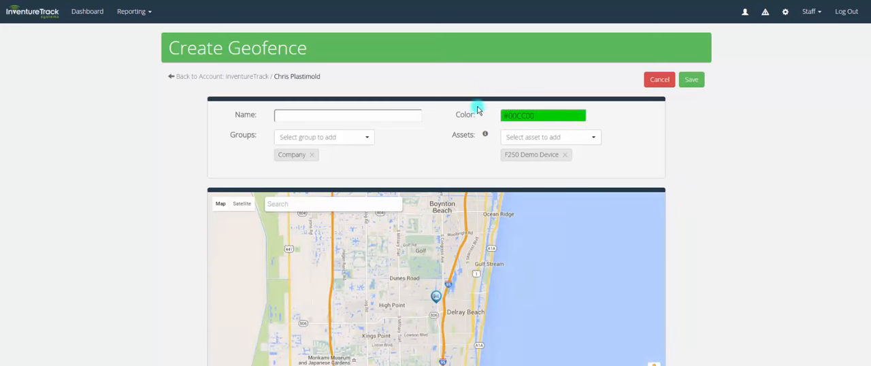
scroll(627, 200, "down", 1)
scroll(626, 200, "down", 1)
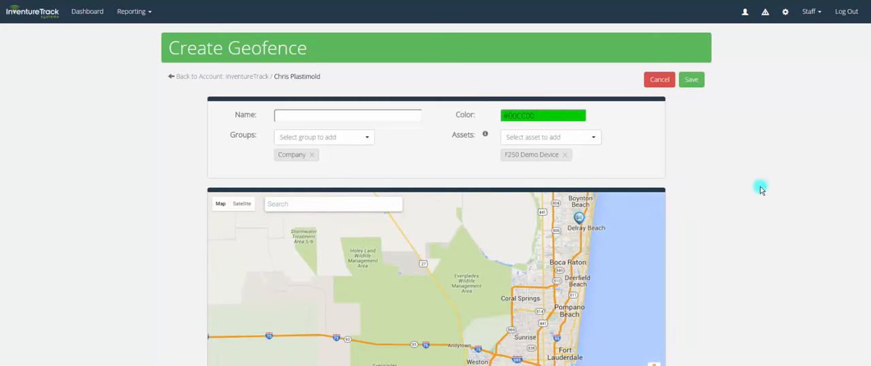
scroll(762, 188, "down", 2)
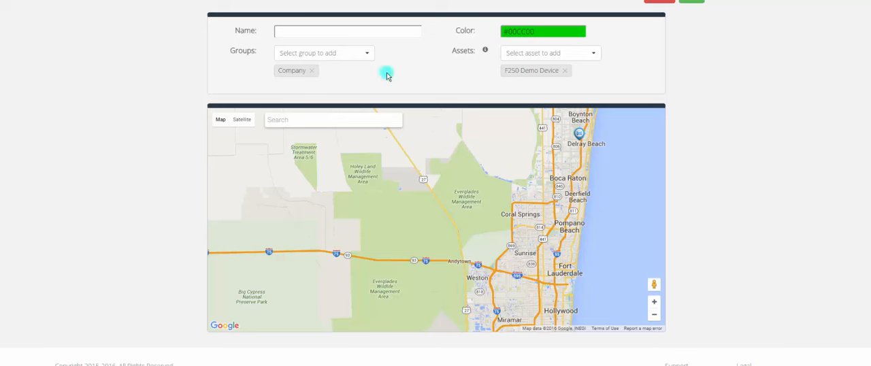
left_click(315, 31)
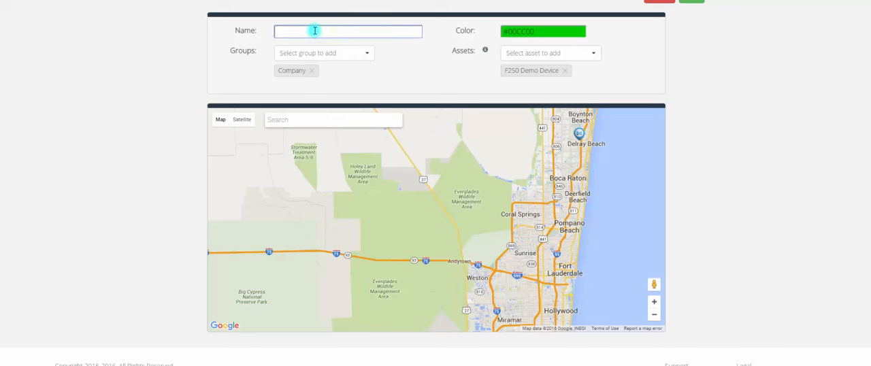
type("Test")
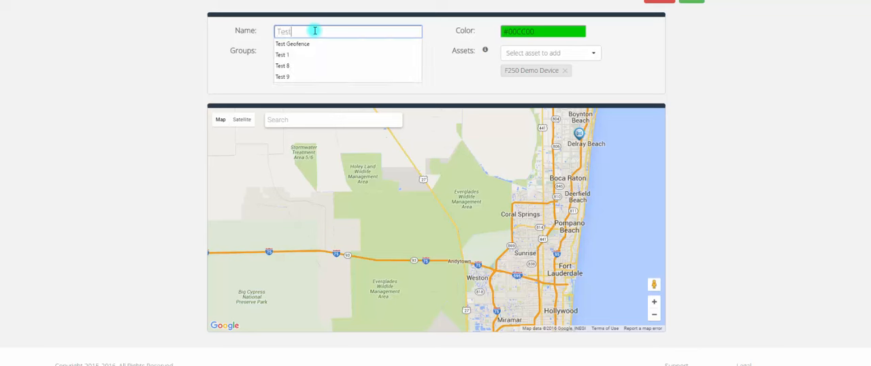
type(" Geofence")
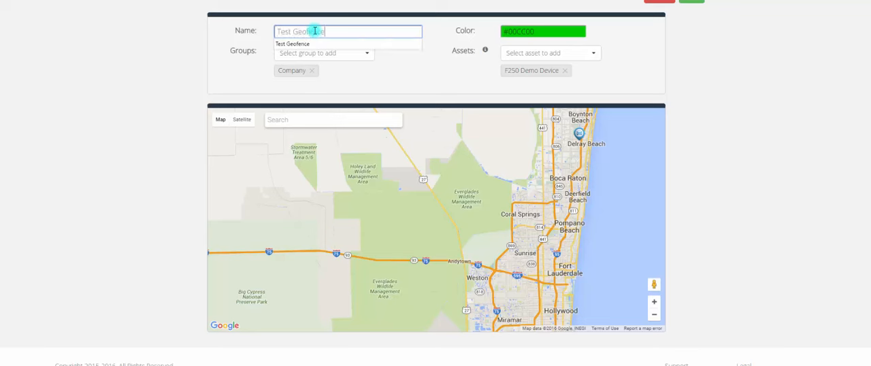
Check the groups available for the geofence and set its color to #5464CC
left_click(344, 56)
left_click(349, 55)
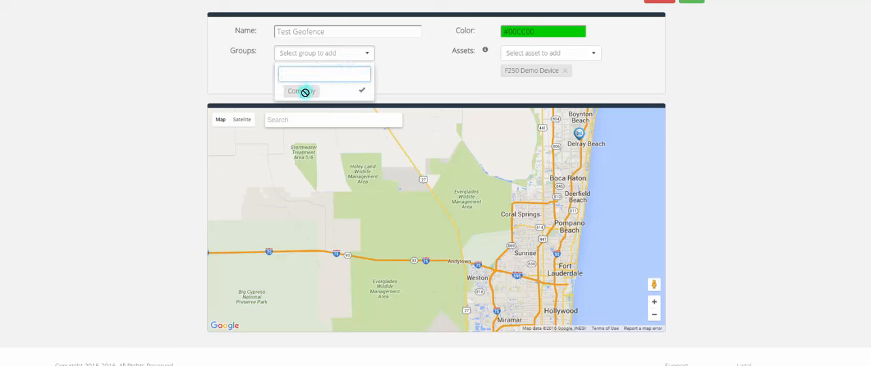
left_click(389, 68)
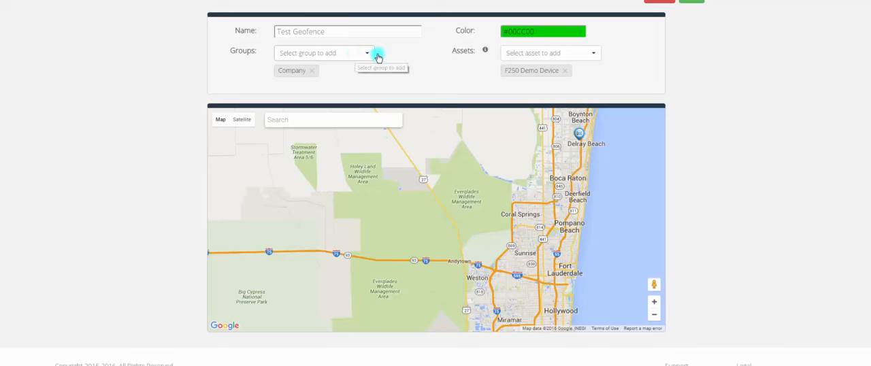
left_click(541, 33)
left_click(549, 58)
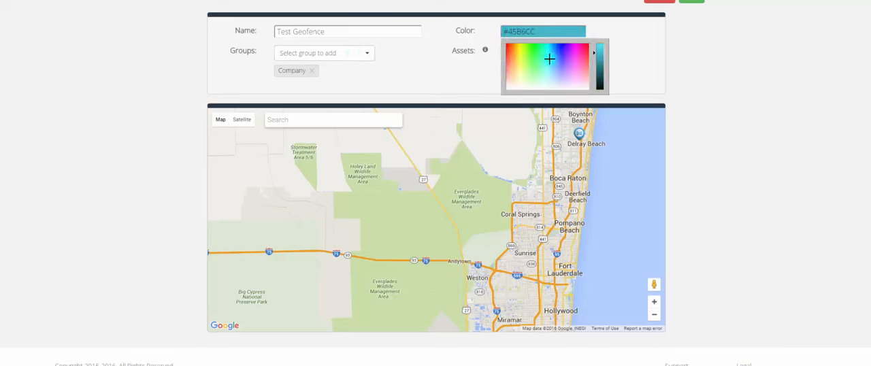
left_click(575, 55)
left_click_drag(576, 54, 559, 61)
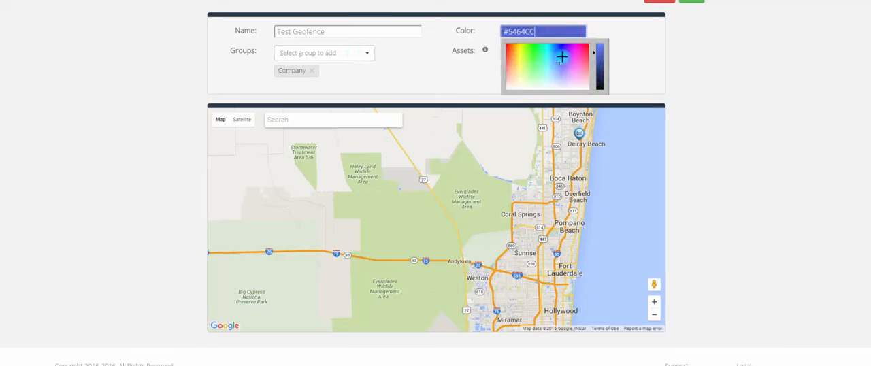
left_click(599, 32)
Check the assets available for the geofence and cancel its creation
left_click(542, 55)
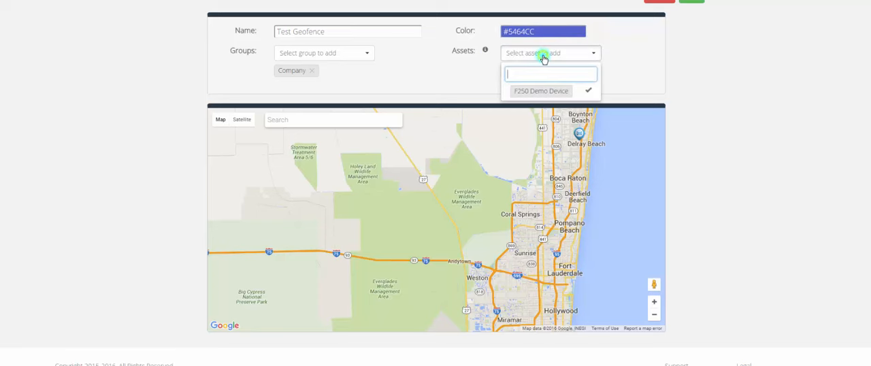
left_click(474, 77)
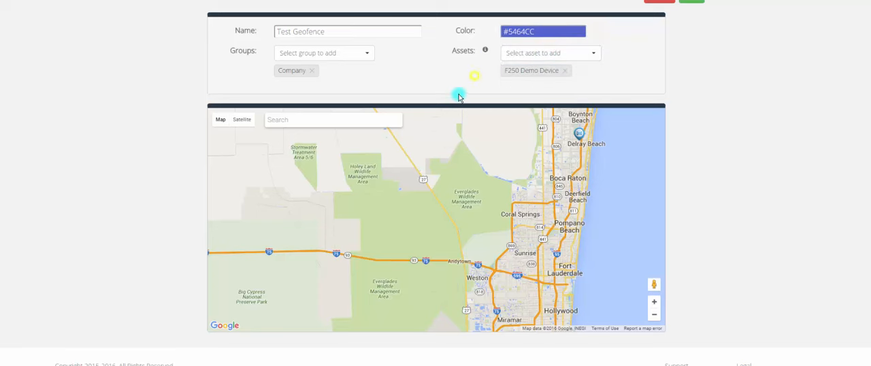
scroll(459, 93, "up", 3)
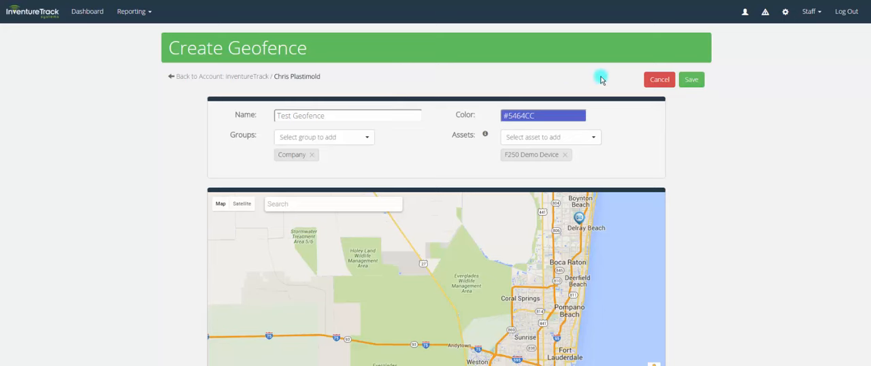
left_click(654, 77)
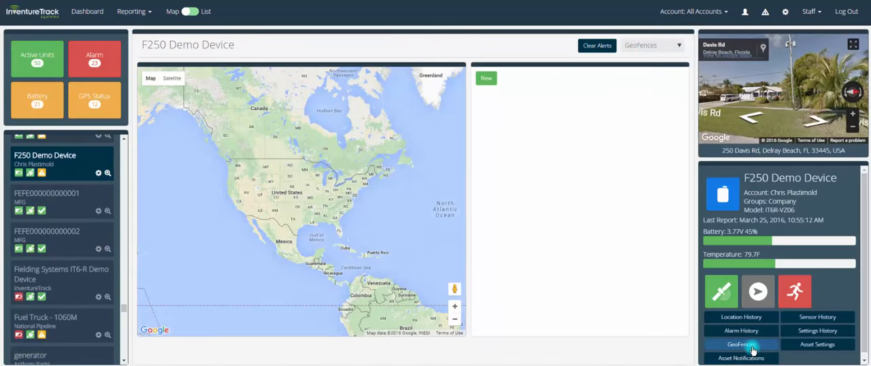
left_click(80, 206)
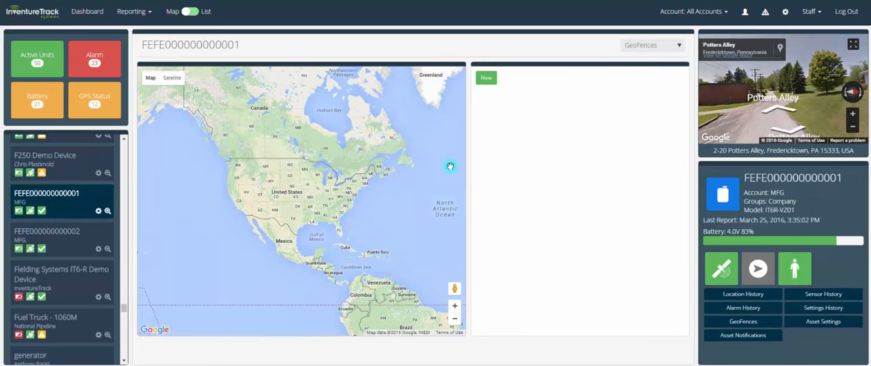
scroll(74, 197, "up", 10)
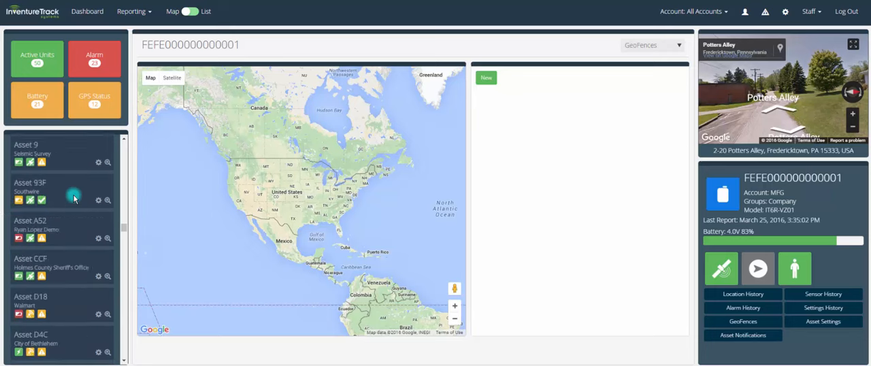
scroll(74, 197, "up", 6)
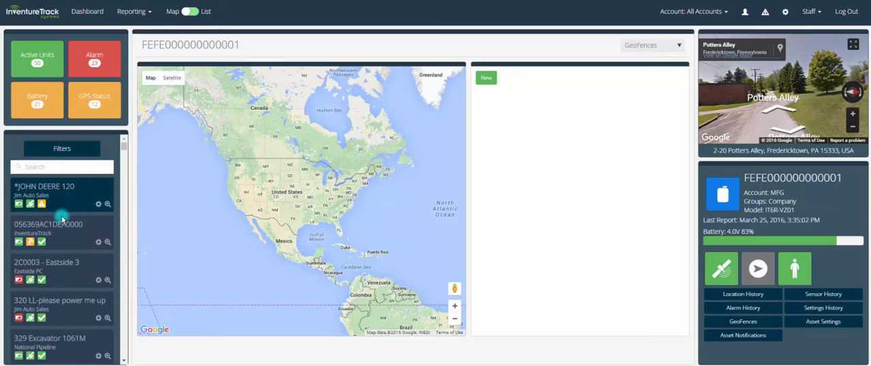
left_click(61, 218)
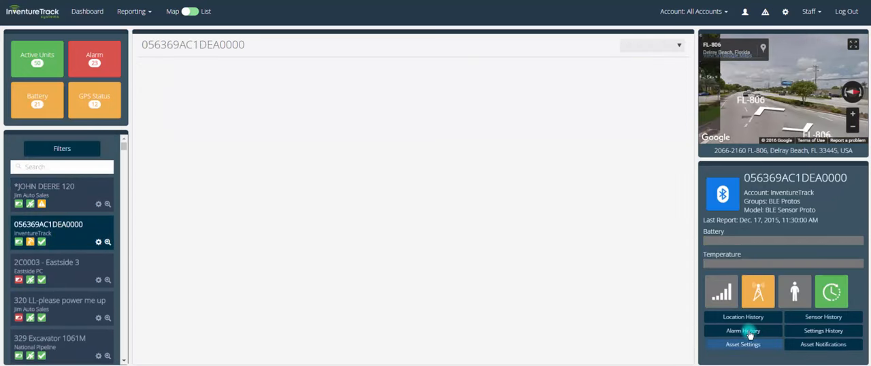
left_click(57, 262)
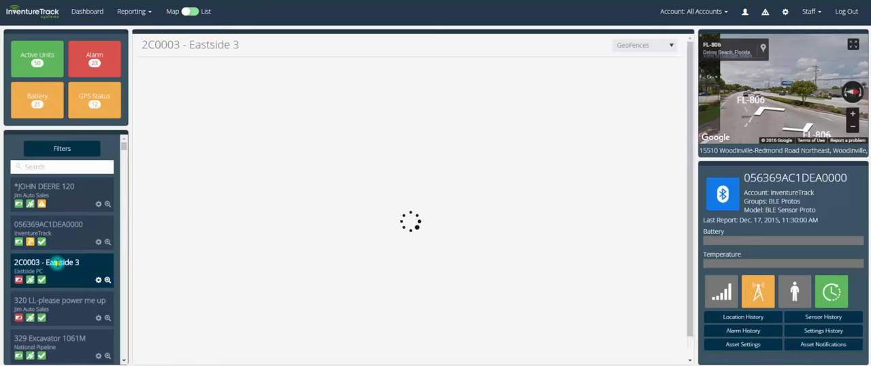
scroll(59, 262, "down", 1)
Switch to the individual customer account listed just above DeAngelis Demo Account and show the geofences of asset IT6-R 349
left_click(699, 13)
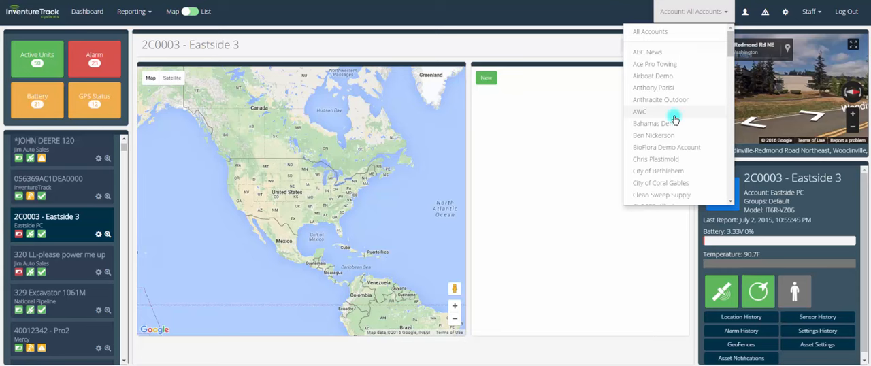
scroll(673, 119, "down", 3)
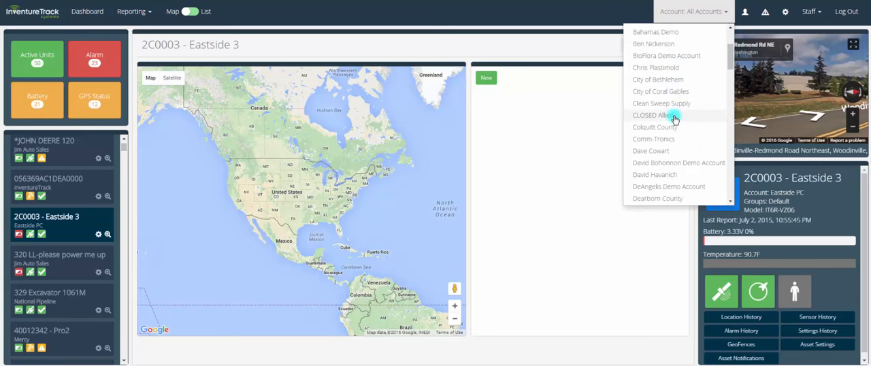
left_click(655, 174)
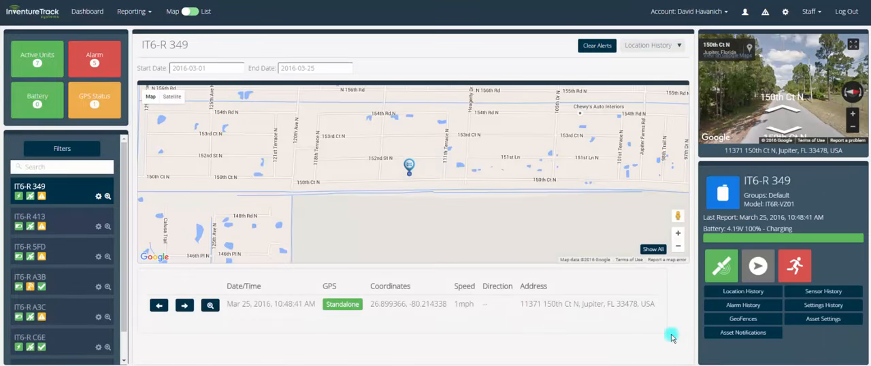
left_click(743, 319)
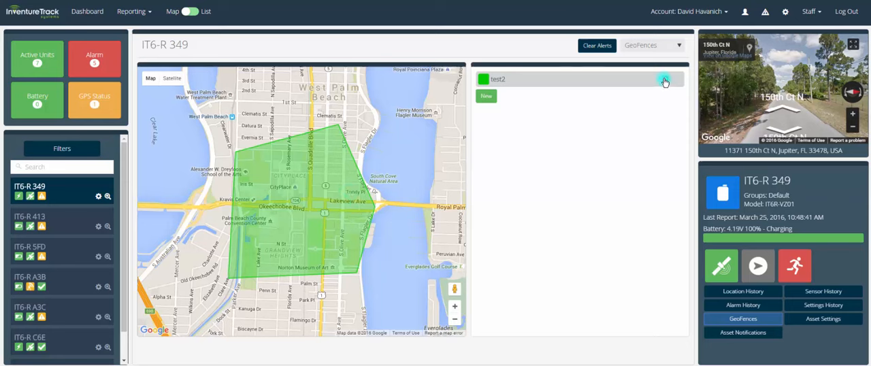
Start a new geofence for IT6-R 349, check its available groups and assets, and cancel the creation
left_click(489, 98)
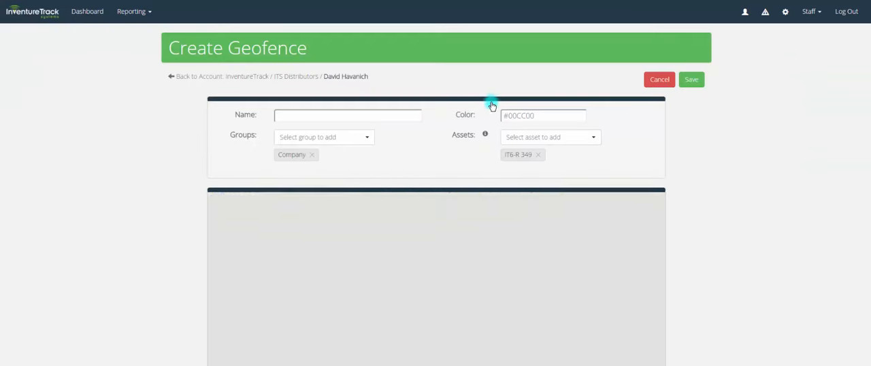
left_click(352, 140)
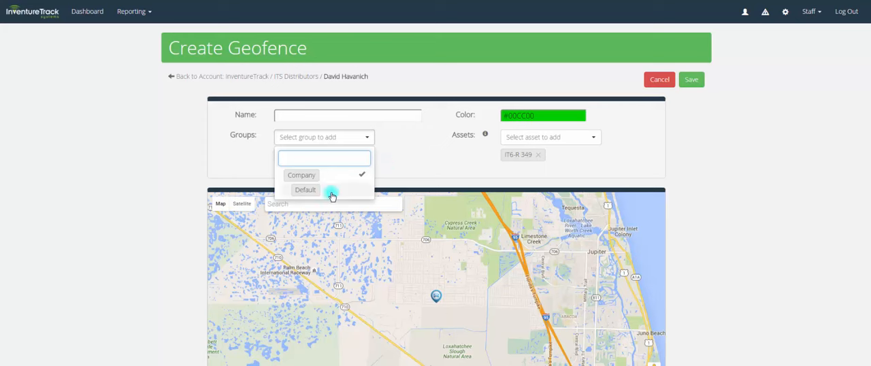
left_click(400, 169)
left_click(518, 138)
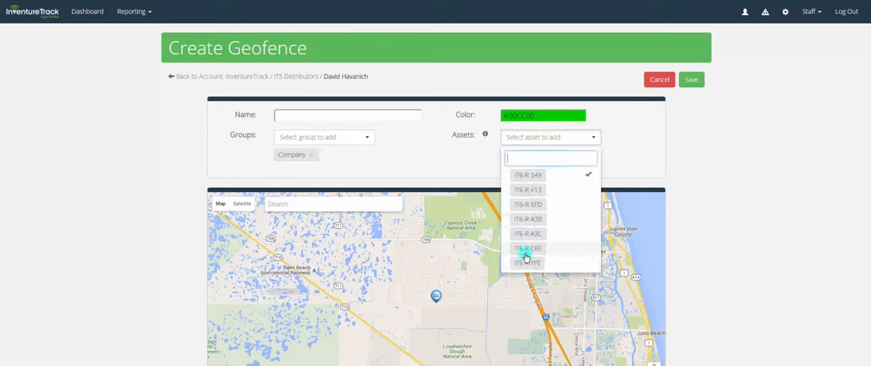
scroll(538, 187, "down", 2)
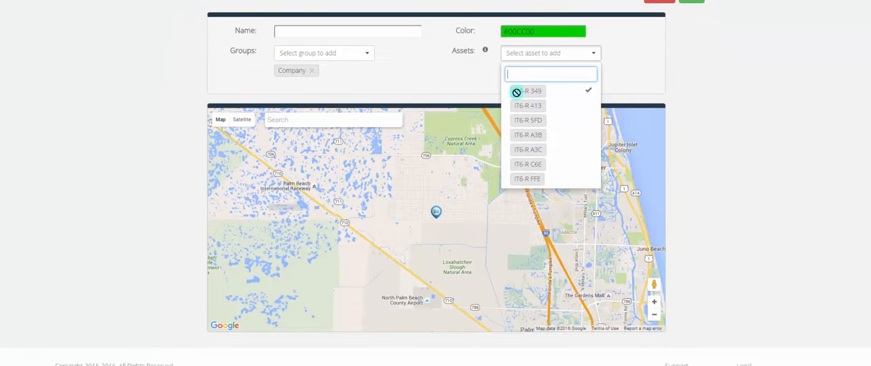
left_click(471, 82)
scroll(470, 76, "up", 2)
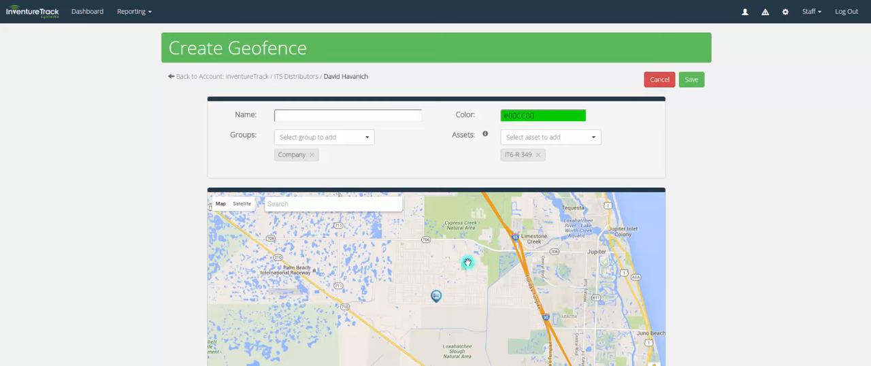
left_click(651, 80)
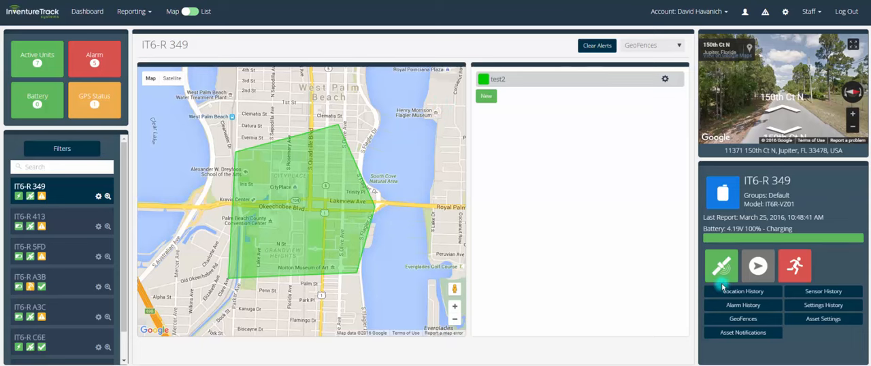
Open the asset settings of IT6-R 349 and review the available groups and map icons
left_click(807, 323)
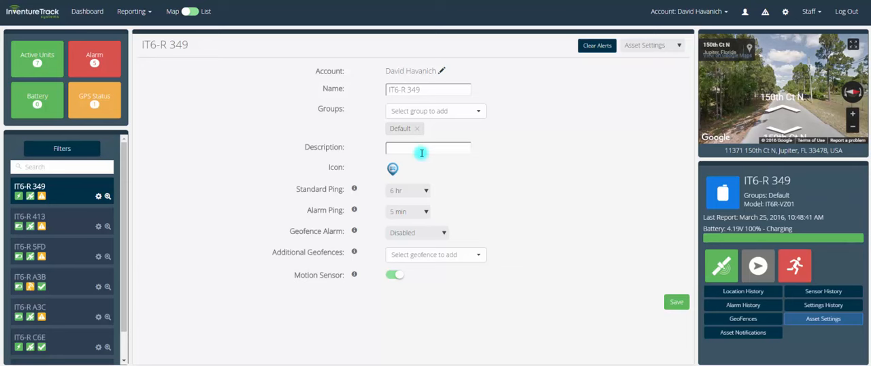
left_click(433, 111)
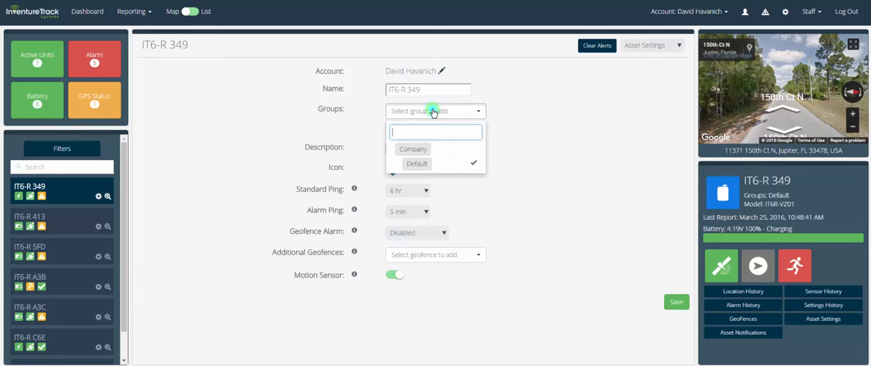
left_click(516, 134)
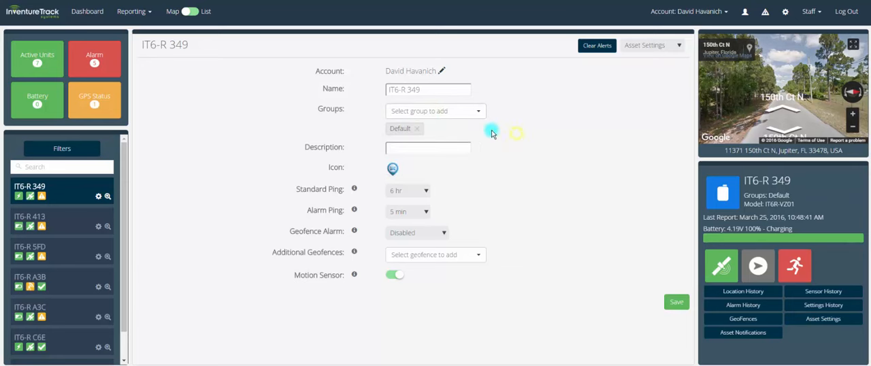
left_click(393, 170)
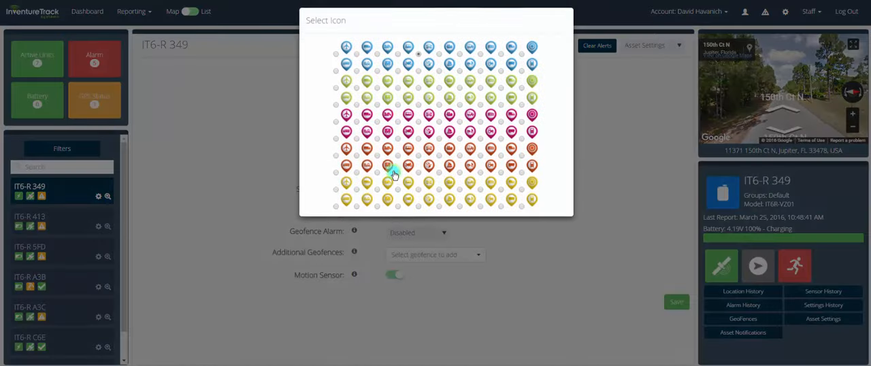
left_click(585, 146)
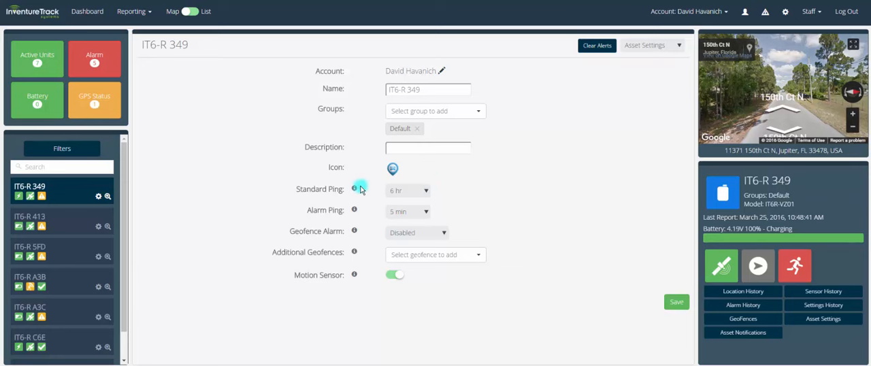
Review the Geofence Alarm options in the IT6-R 349 settings without changing the selection
mouse_move(355, 190)
left_click(393, 233)
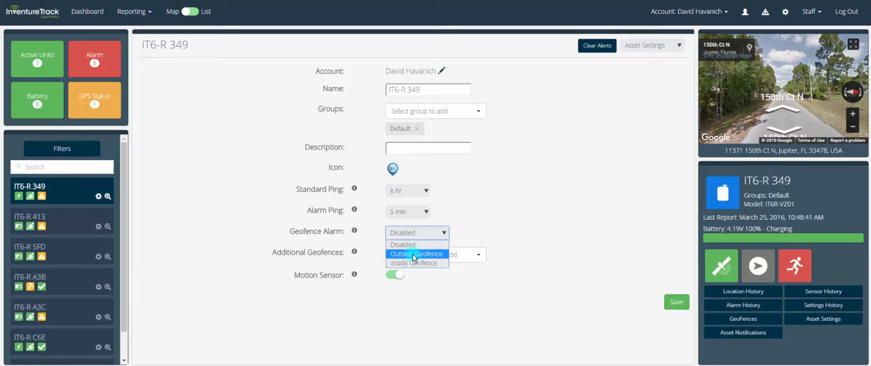
left_click(483, 232)
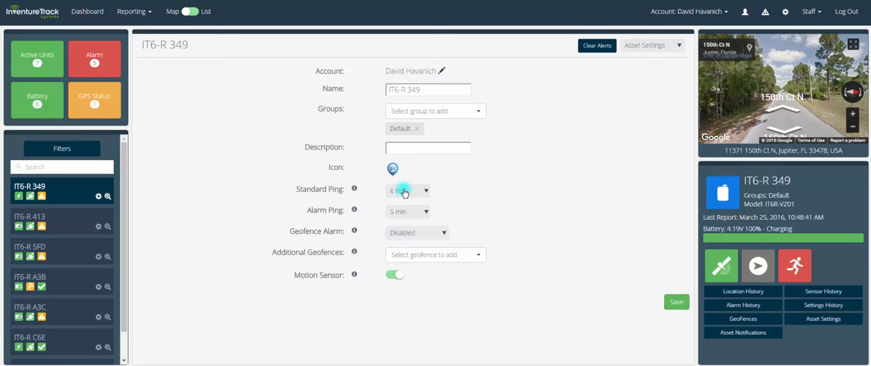
left_click(410, 232)
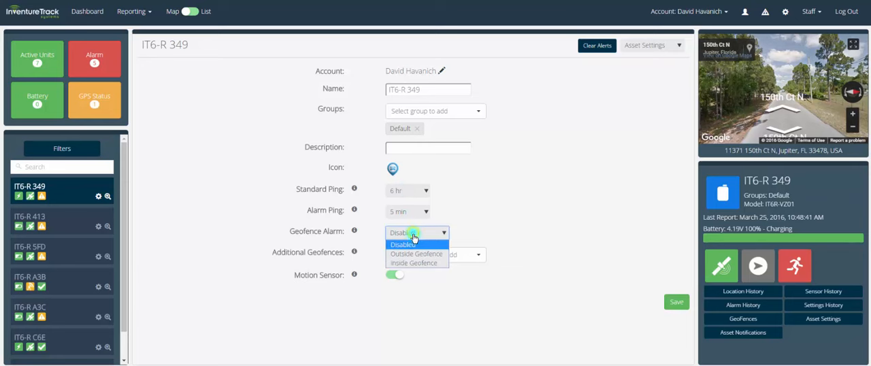
left_click(443, 211)
Review the interval choices for Alarm Ping and Standard Ping without changing either setting
left_click(421, 213)
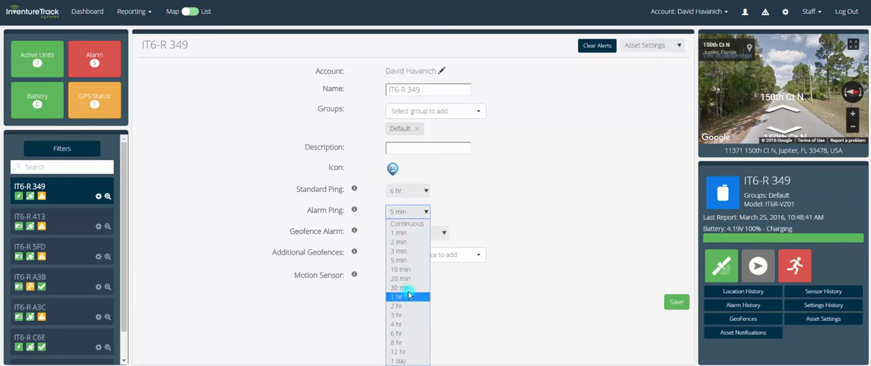
left_click(442, 217)
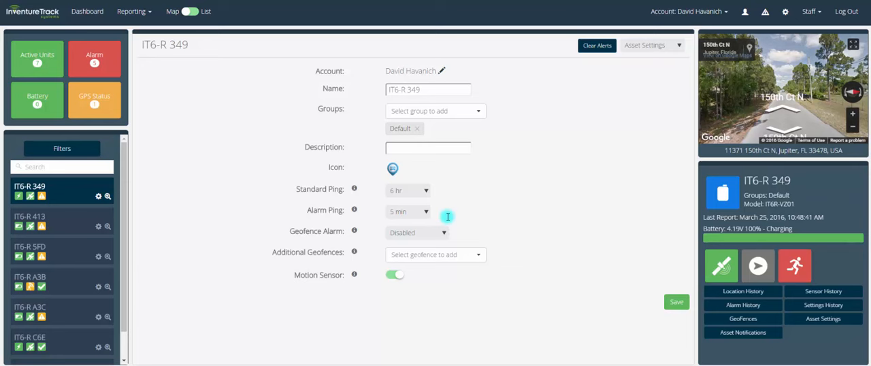
left_click(416, 190)
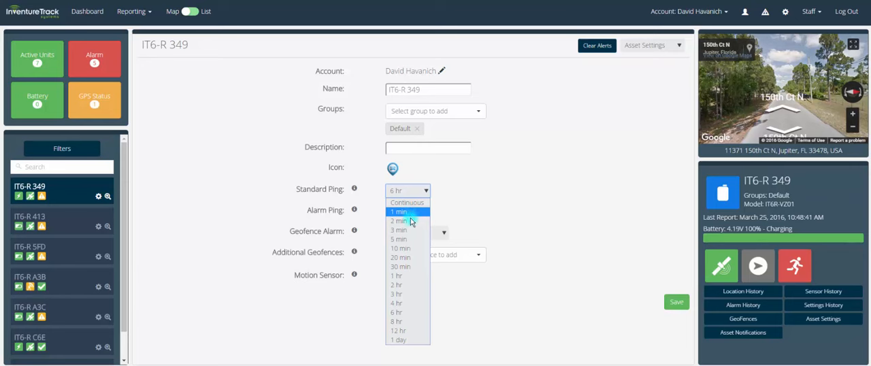
left_click(453, 205)
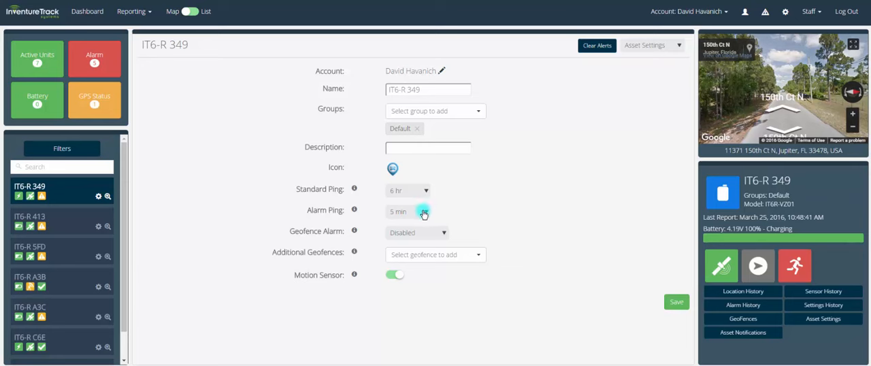
left_click(423, 213)
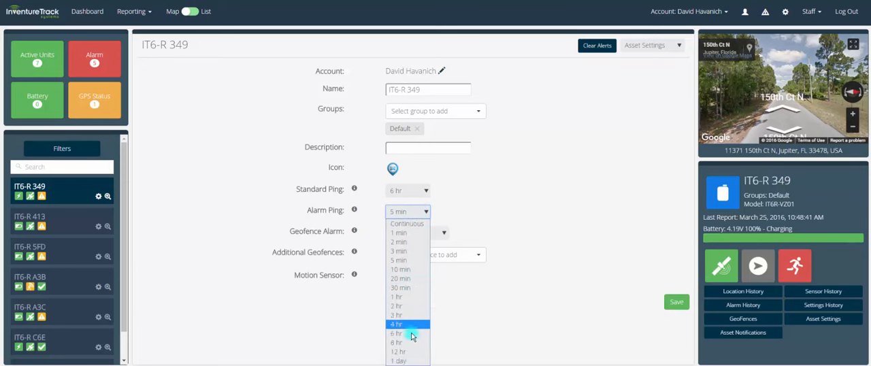
left_click(491, 219)
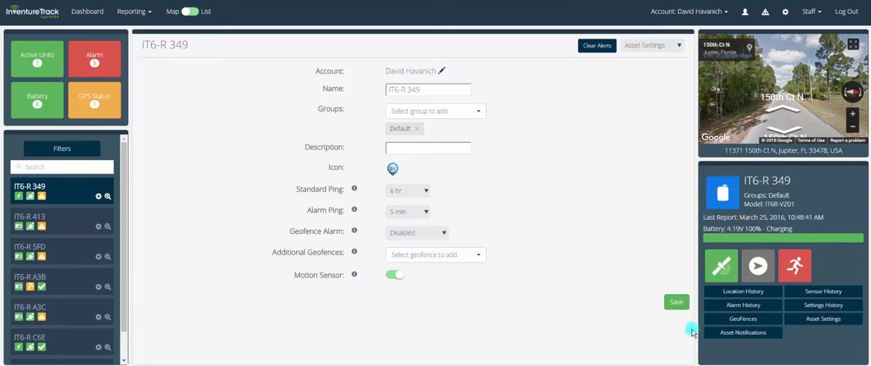
Add a new notification row in the asset notifications of IT6-R 349 and check its user and asset choices
left_click(756, 334)
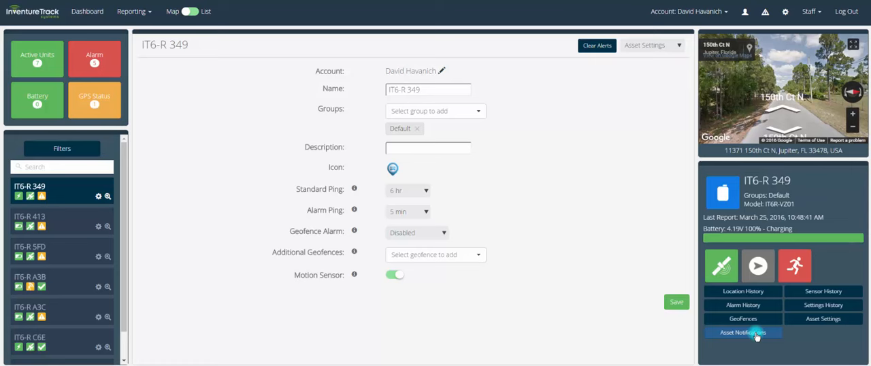
left_click(756, 335)
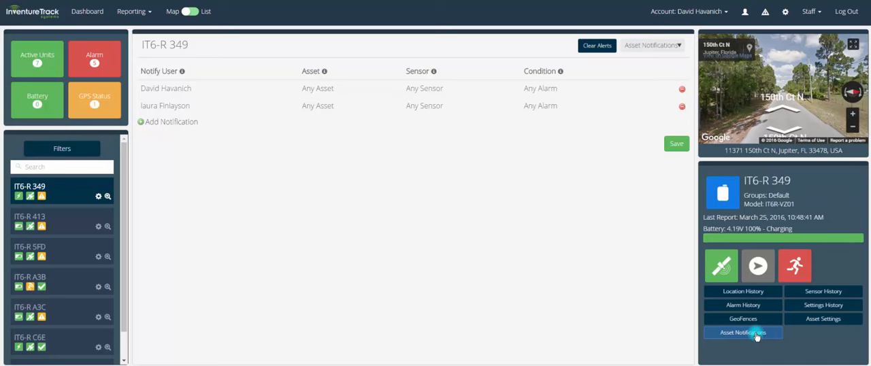
left_click(171, 123)
left_click(170, 126)
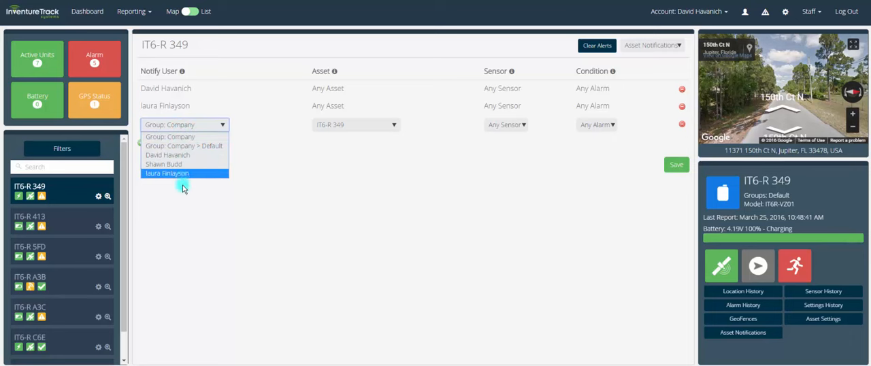
left_click(289, 183)
left_click(330, 125)
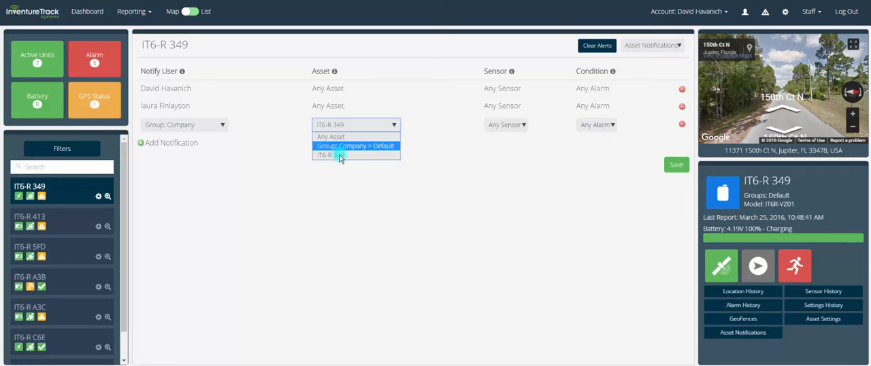
left_click(455, 154)
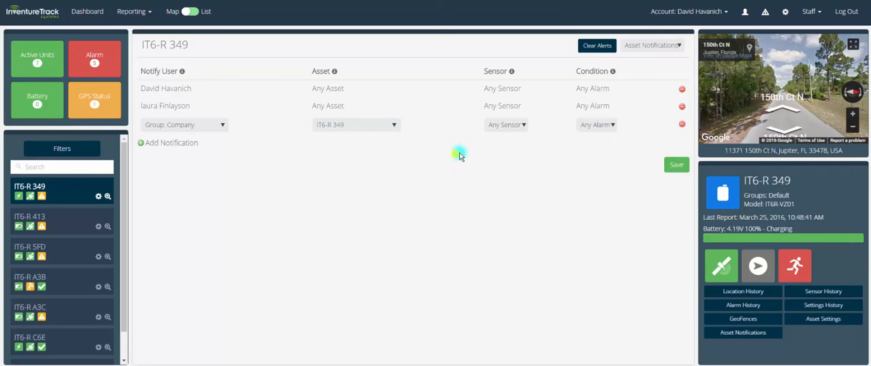
Review the sensor and condition choices of the new IT6-R 349 notification row without changing them
left_click(506, 125)
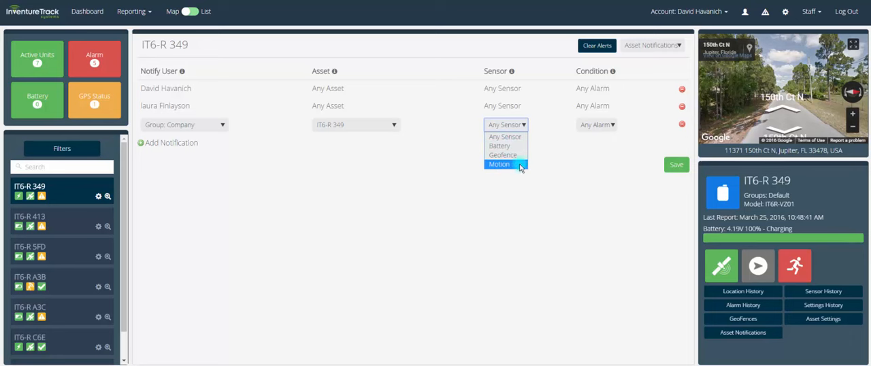
left_click(546, 162)
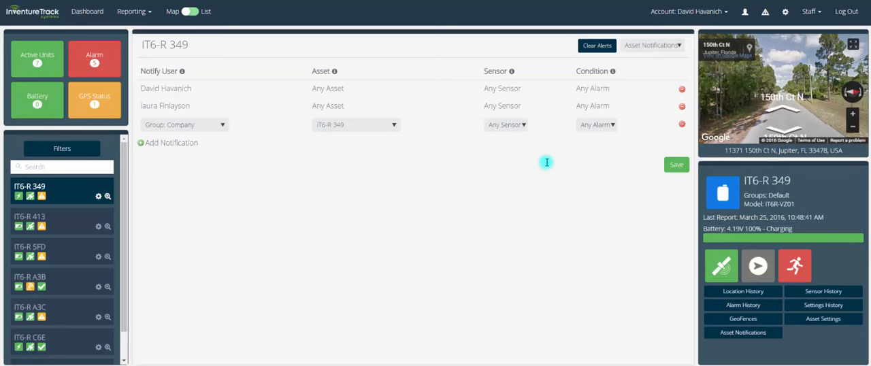
left_click(589, 125)
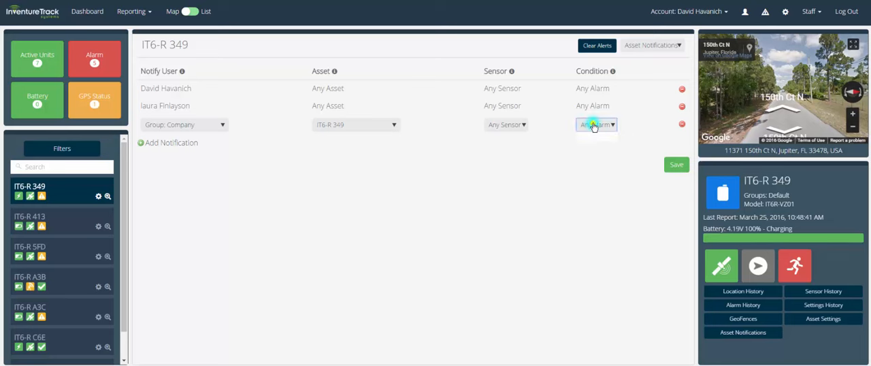
Set the new notification's sensor to Battery, review its condition choices, and remove the unsaved row
left_click(507, 124)
left_click(499, 140)
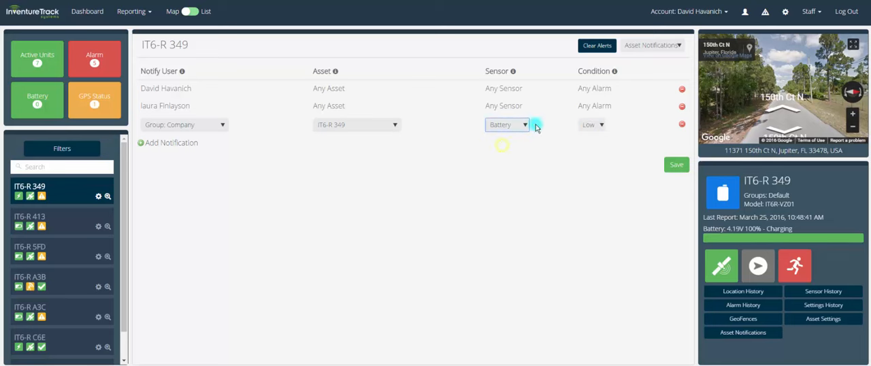
left_click(593, 126)
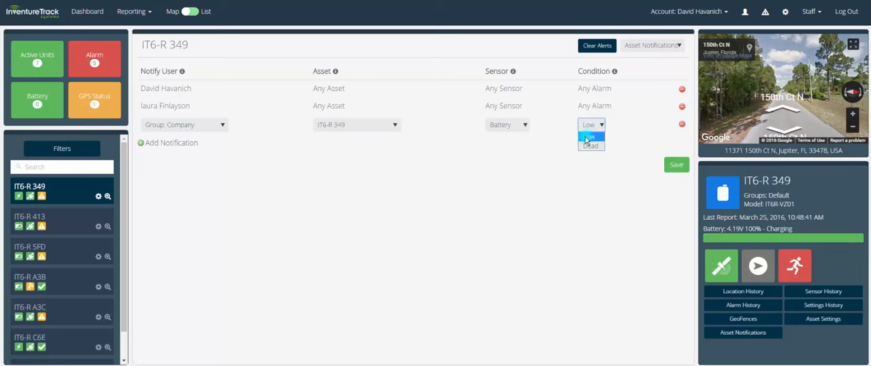
left_click(497, 151)
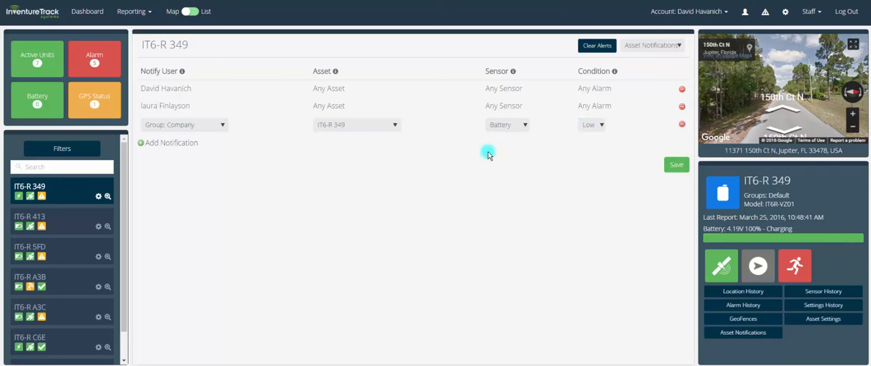
left_click(682, 124)
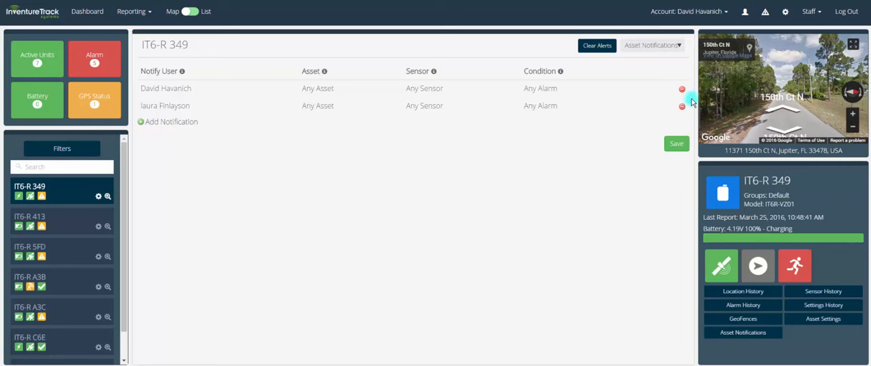
Open the user profile and review its language and units choices without changing them
left_click(747, 12)
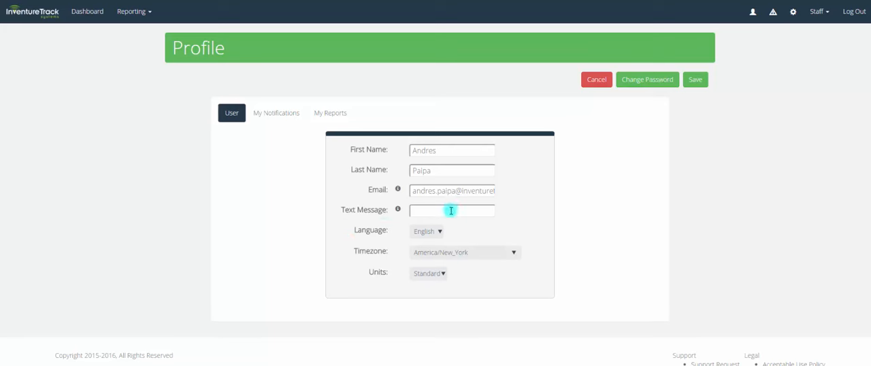
left_click(427, 232)
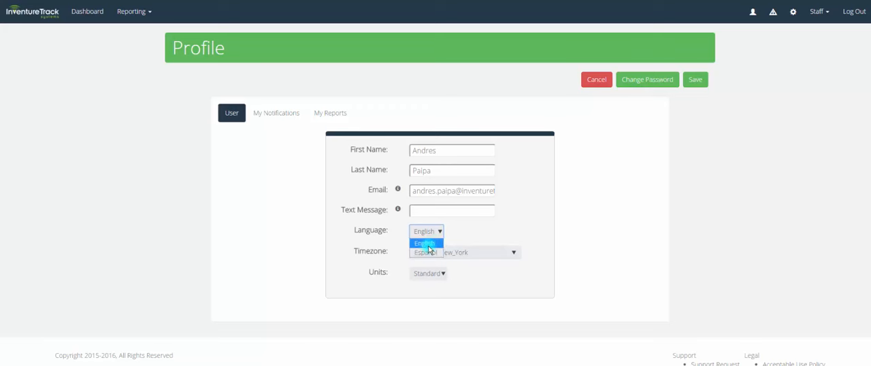
left_click(458, 237)
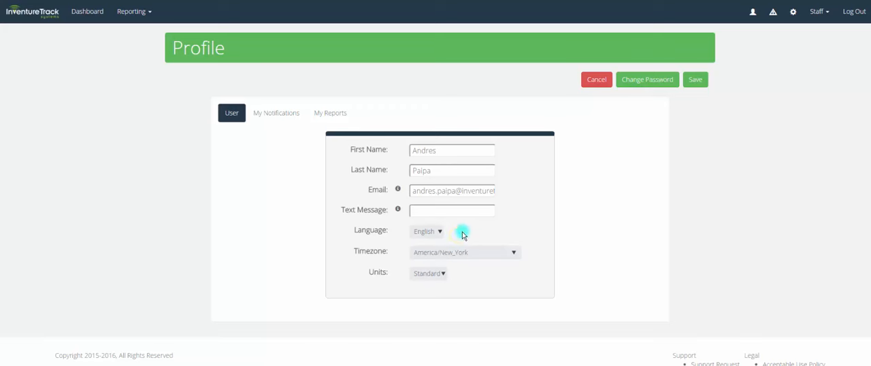
left_click(435, 272)
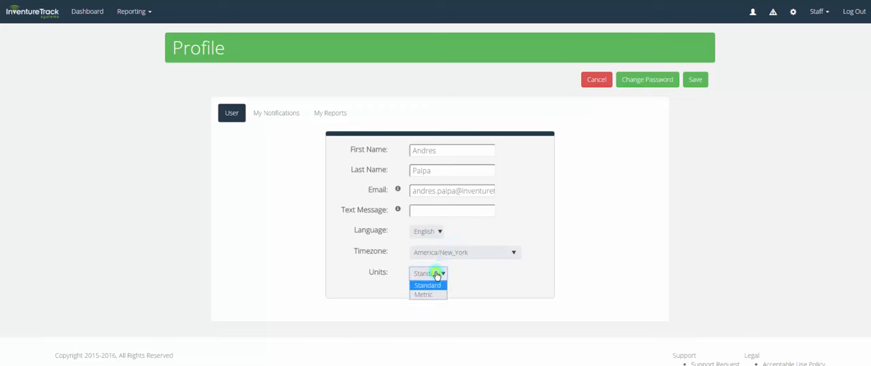
left_click(454, 284)
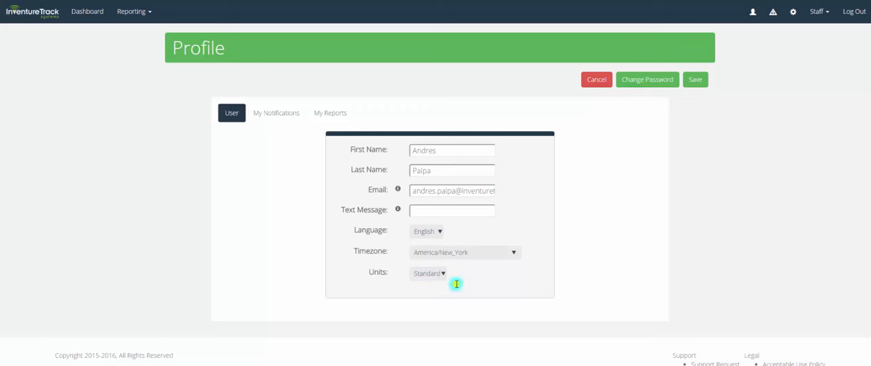
Add a notification row under My Notifications in the profile and look through its group and asset choices
left_click(271, 112)
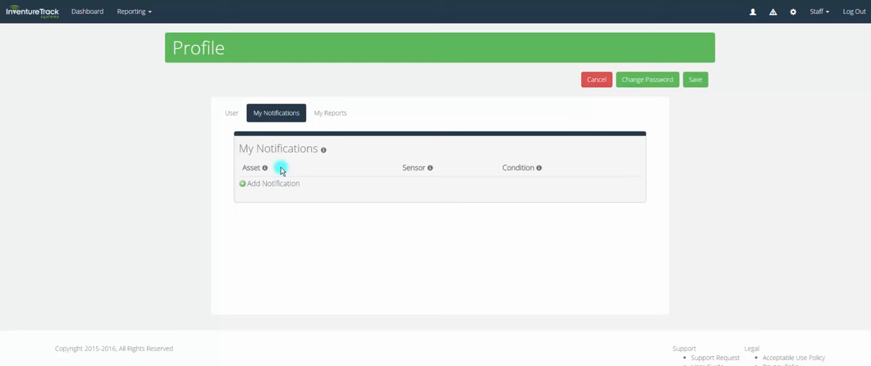
left_click(272, 183)
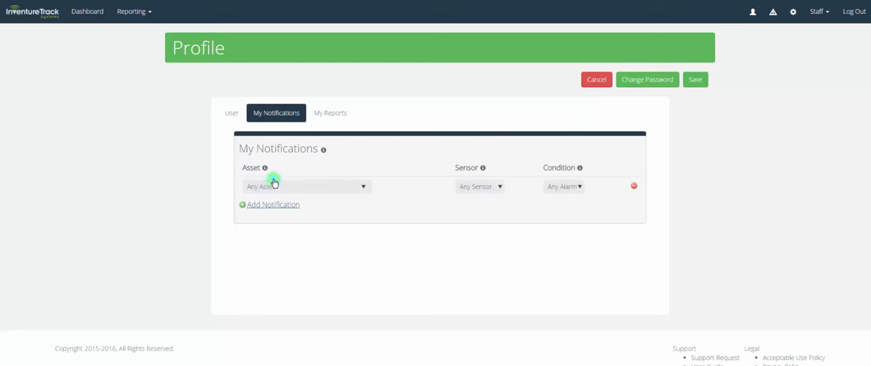
left_click(274, 187)
scroll(282, 219, "down", 8)
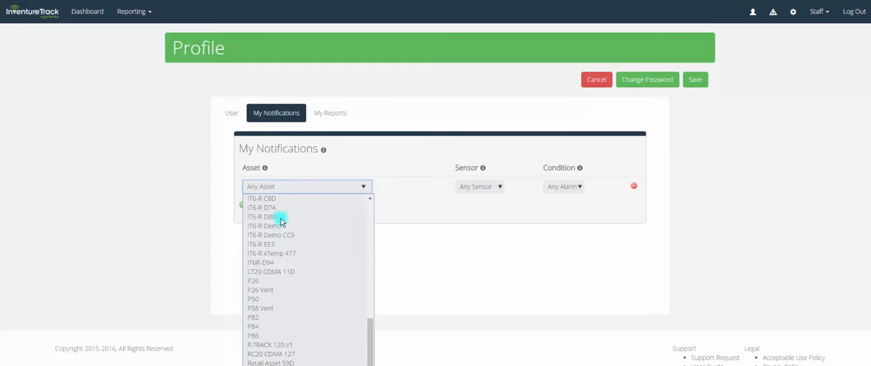
scroll(301, 298, "up", 8)
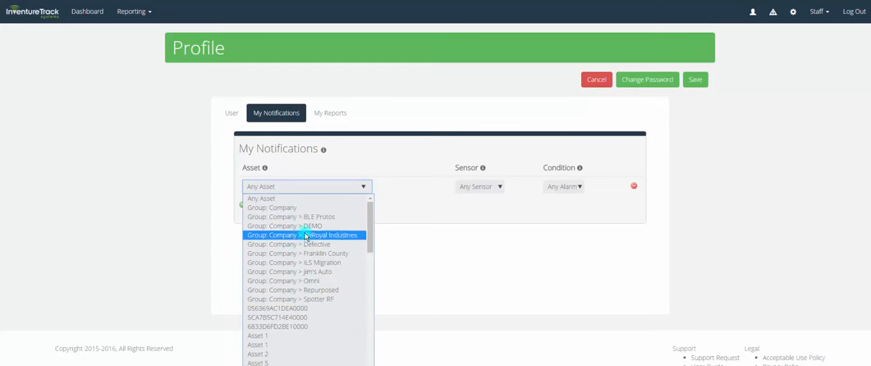
scroll(300, 286, "down", 10)
scroll(298, 294, "up", 10)
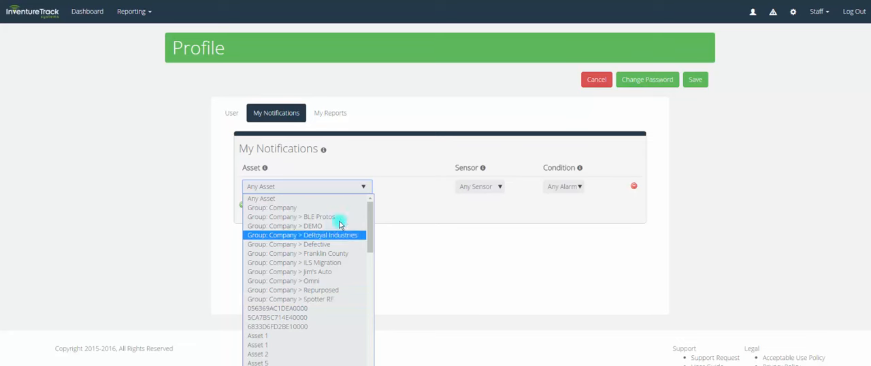
left_click(385, 206)
Check the sensor choices of the new profile notification and set its asset to Asset 1
left_click(467, 191)
left_click(371, 186)
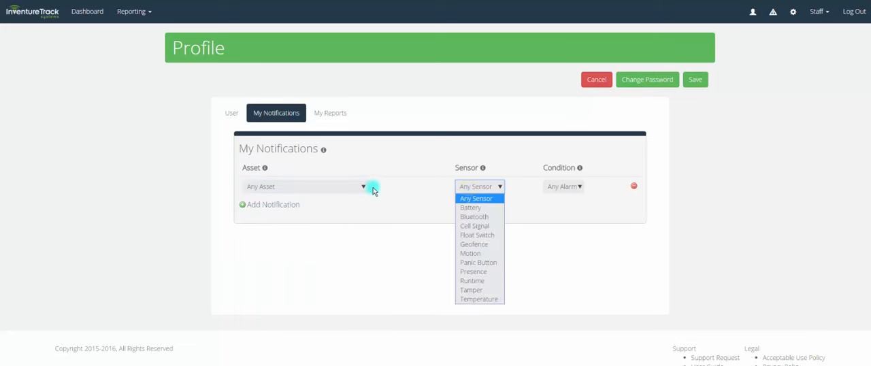
left_click(286, 330)
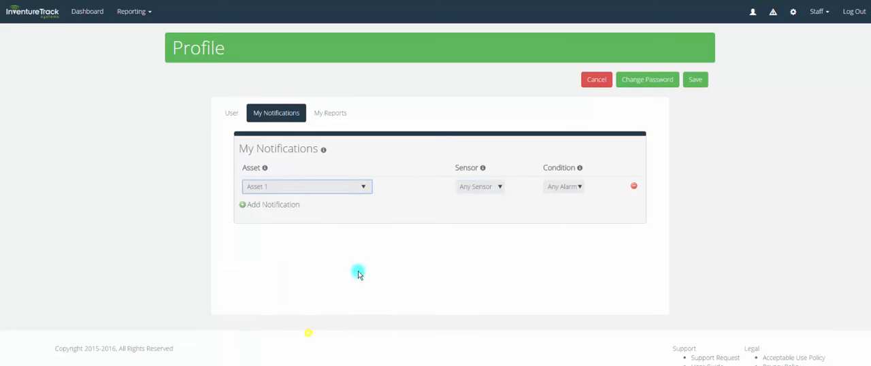
Set the Asset 1 notification's sensor to Temperature with the condition Out of Range
left_click(470, 186)
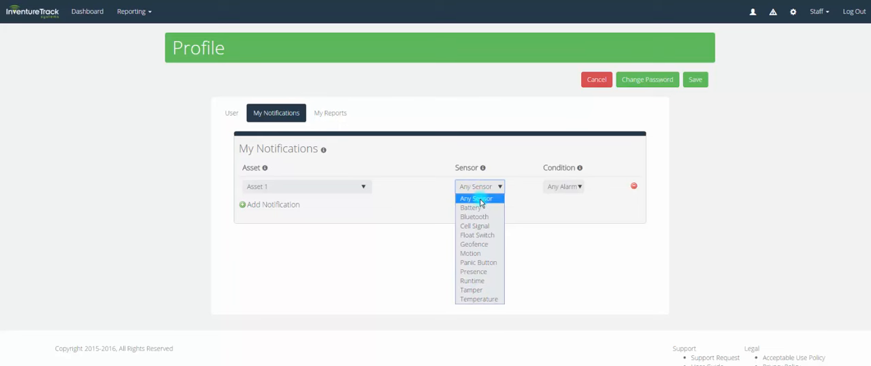
left_click(491, 298)
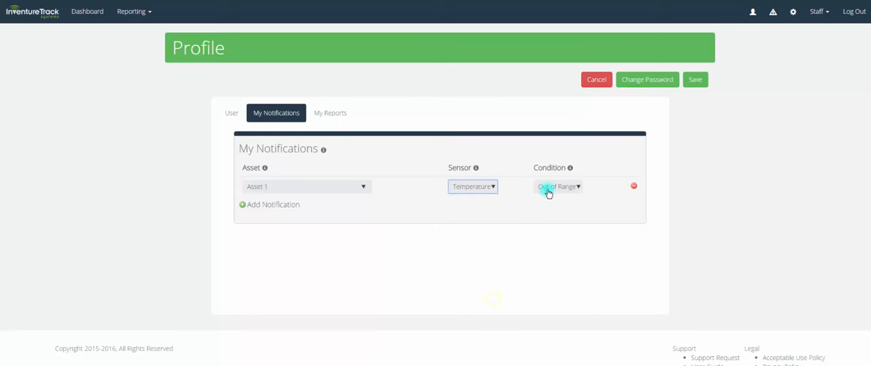
left_click(550, 188)
left_click(544, 198)
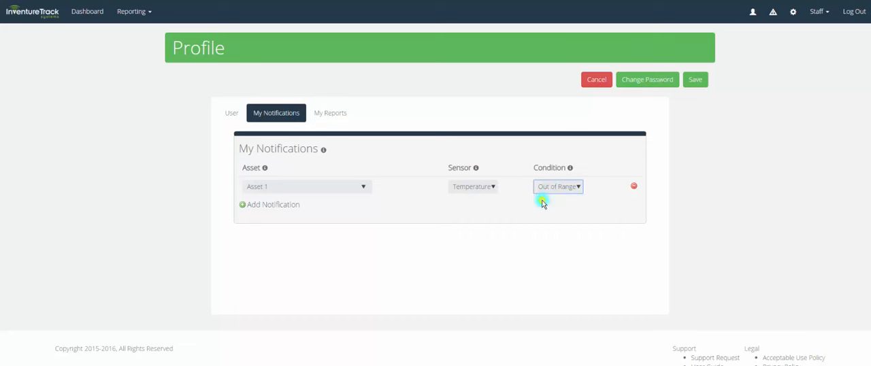
Change the Asset 1 notification's sensor to Panic Button with the condition Panic Button Pressed
left_click(482, 187)
left_click(475, 262)
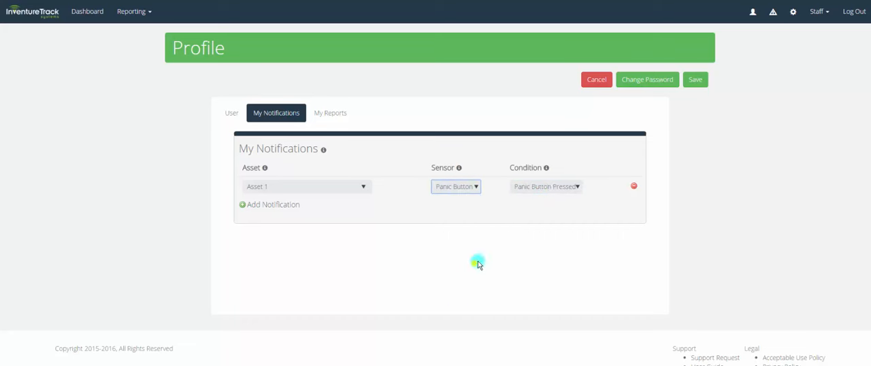
left_click(546, 188)
left_click(528, 209)
Return the Asset 1 notification to Any Sensor and Any Alarm, and remove its row from My Notifications
left_click(460, 188)
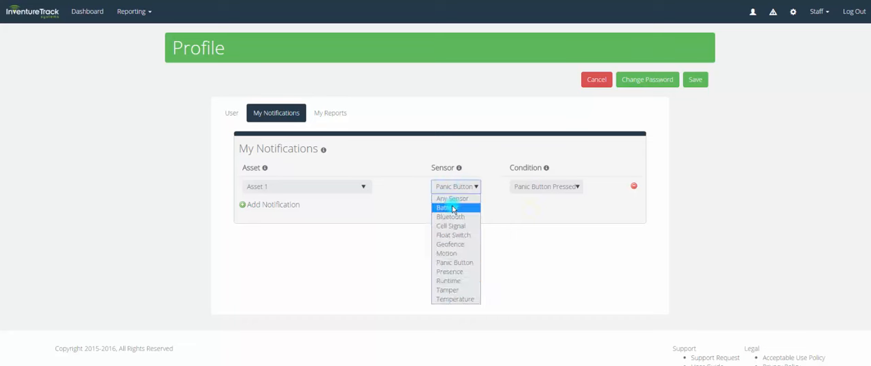
left_click(453, 207)
left_click(468, 188)
left_click(468, 197)
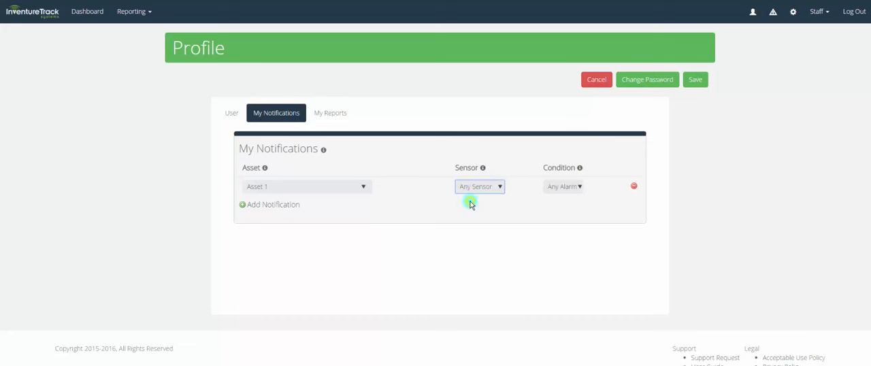
left_click(553, 189)
left_click(553, 197)
left_click(634, 186)
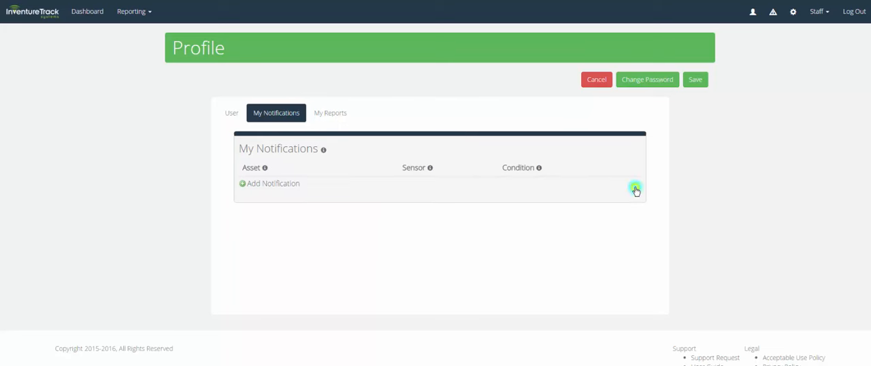
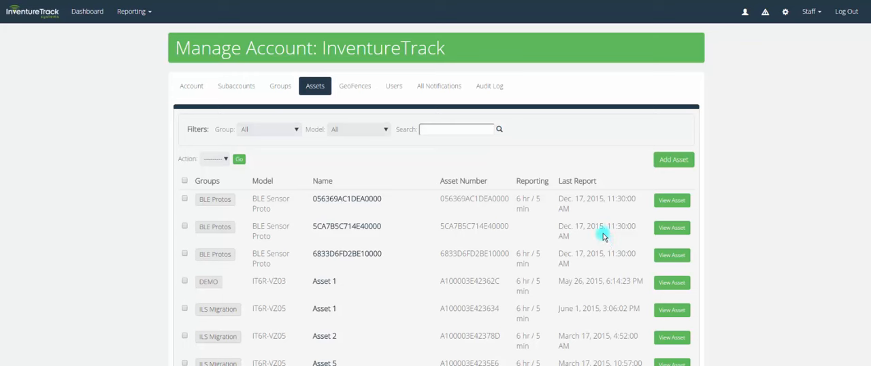
Review the InventureTrack account's general settings and subaccounts, view the form for creating a new account, and cancel it
left_click(659, 161)
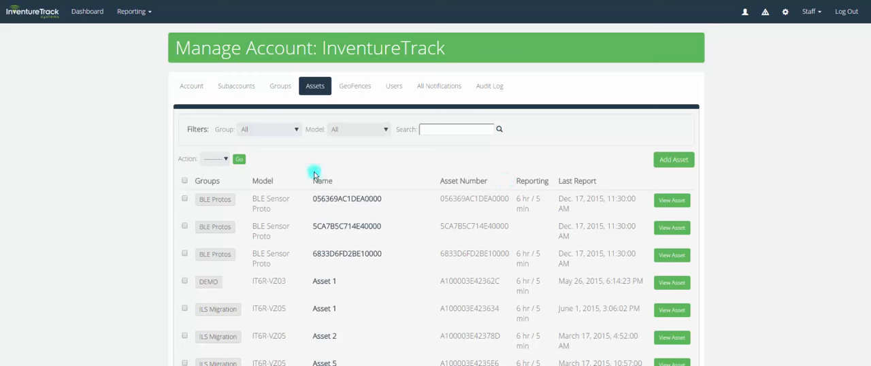
left_click(190, 87)
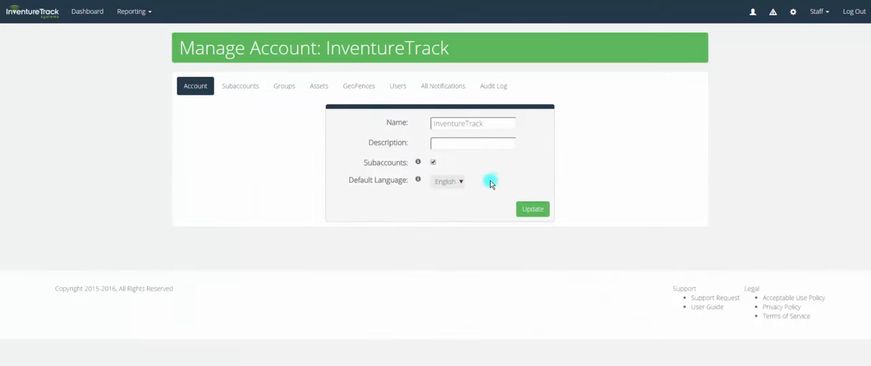
left_click(235, 87)
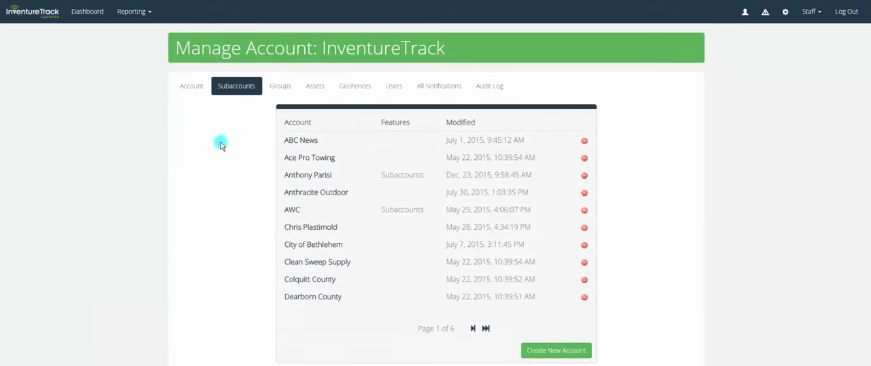
left_click(565, 355)
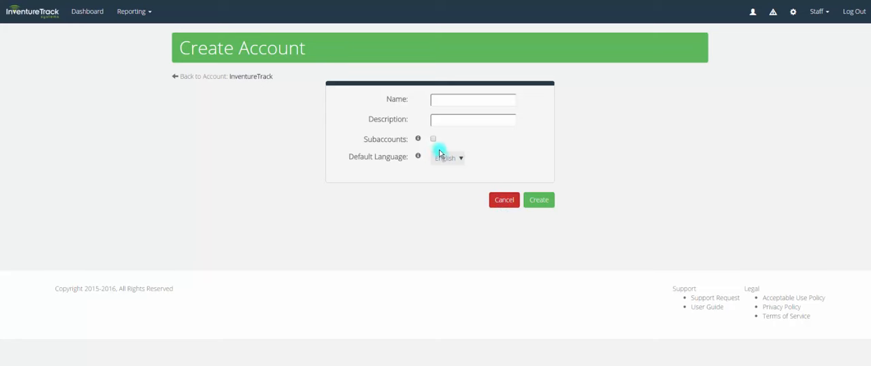
left_click(500, 202)
Review the account's groups under Company, its asset list and its geofences
left_click(279, 87)
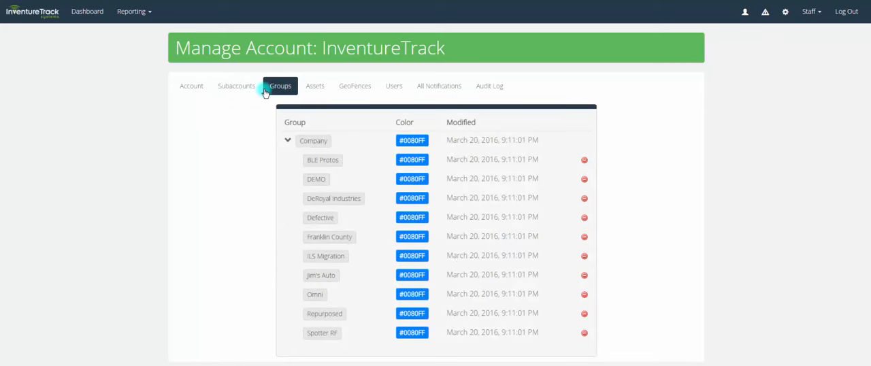
left_click(304, 141)
left_click(322, 90)
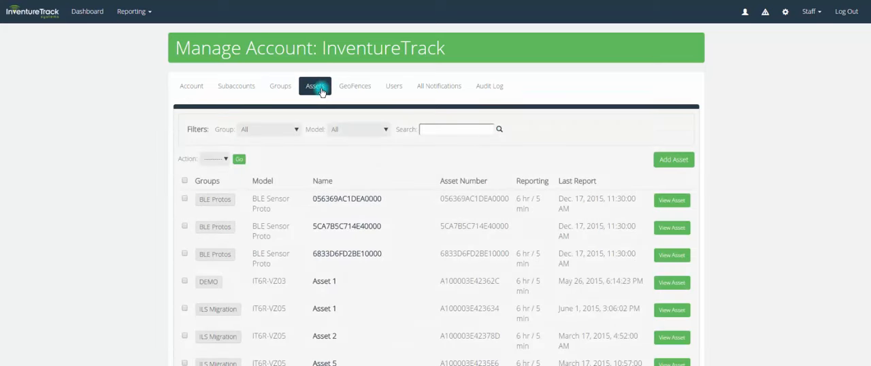
left_click(354, 92)
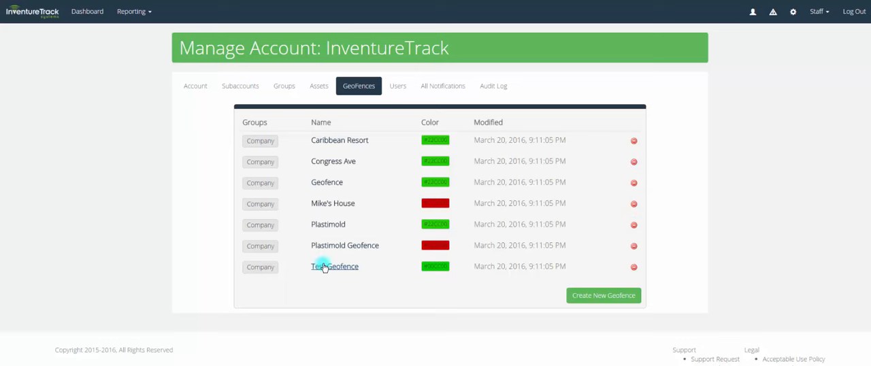
Review the account's users, check the group and role choices for creating a new user, and cancel the form
left_click(399, 88)
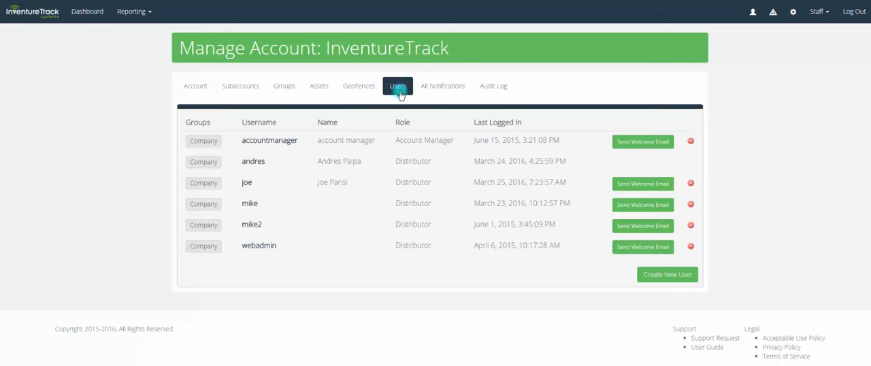
left_click(672, 276)
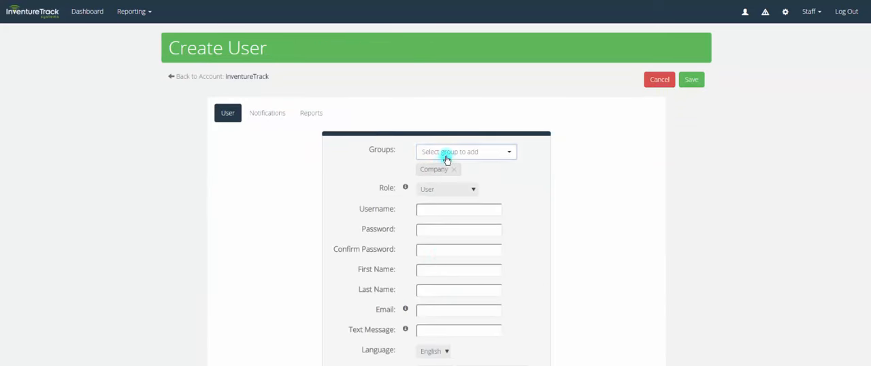
left_click(446, 152)
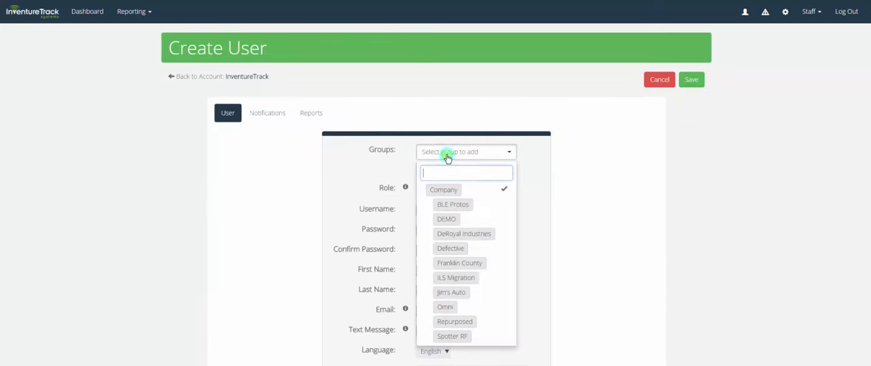
left_click(522, 163)
left_click(473, 188)
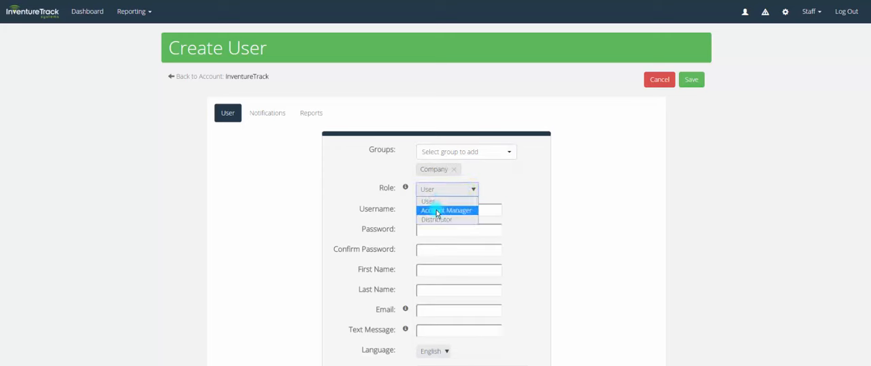
left_click(498, 193)
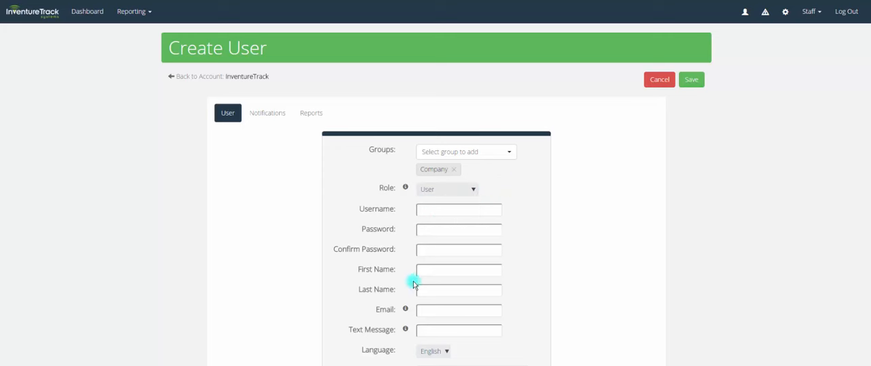
left_click(645, 81)
Look over all of the account's notifications and open the shared All Assets report
left_click(440, 87)
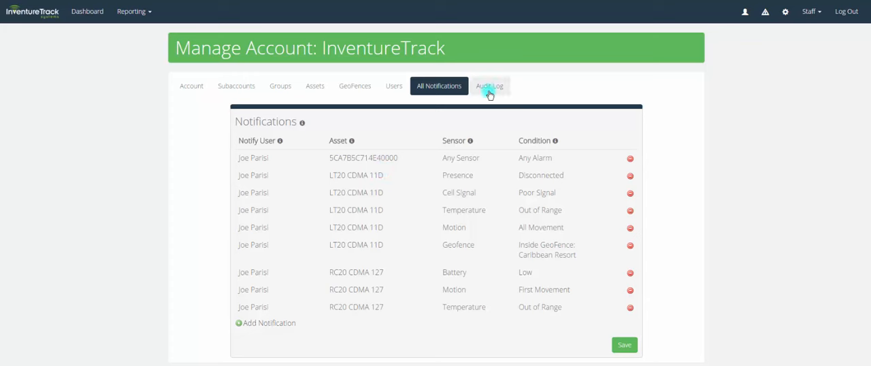
left_click(127, 13)
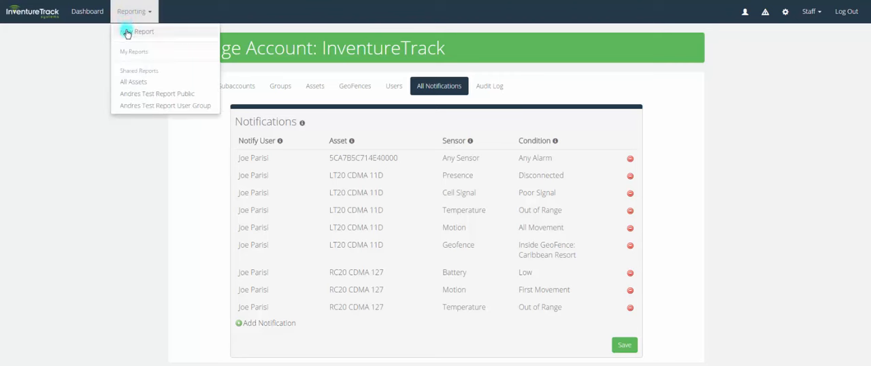
left_click(133, 81)
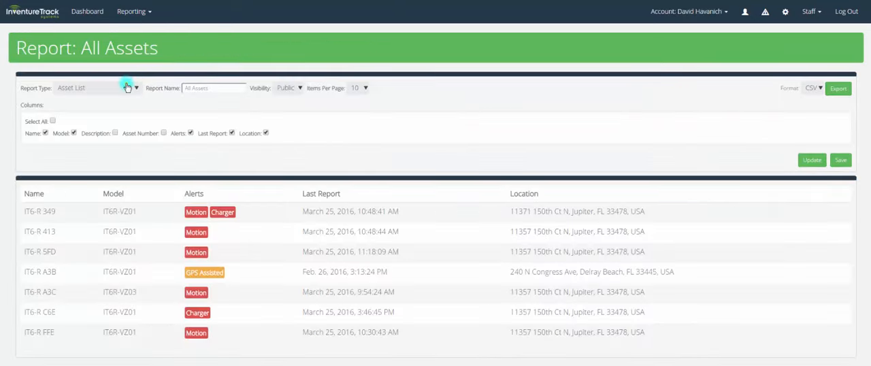
Check the available report types of the All Assets report, leaving Asset List selected
left_click(128, 87)
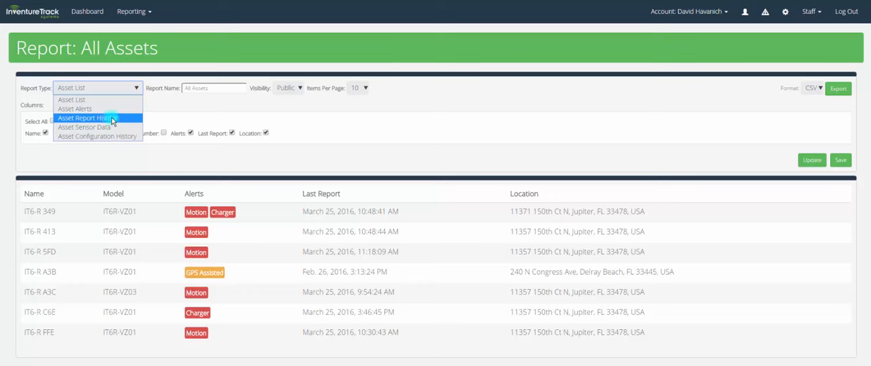
left_click(154, 110)
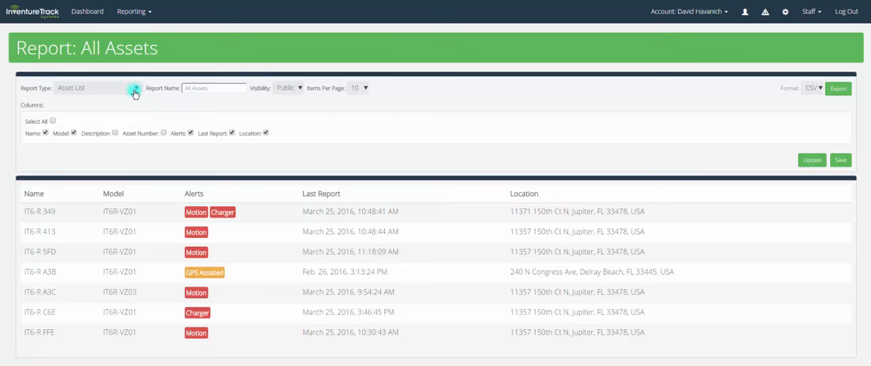
left_click(135, 93)
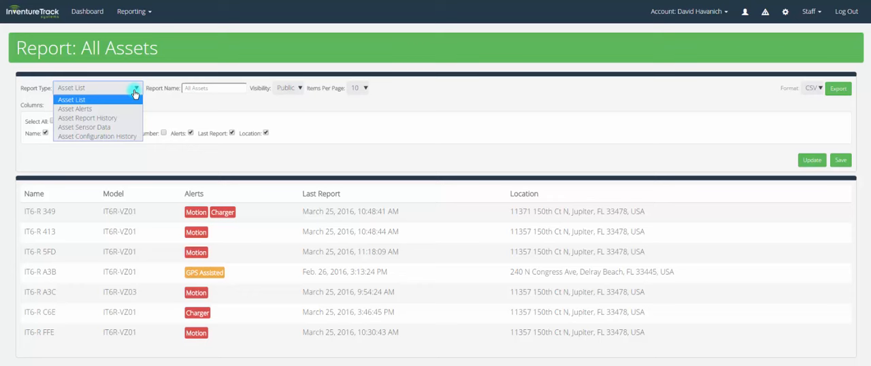
left_click(292, 167)
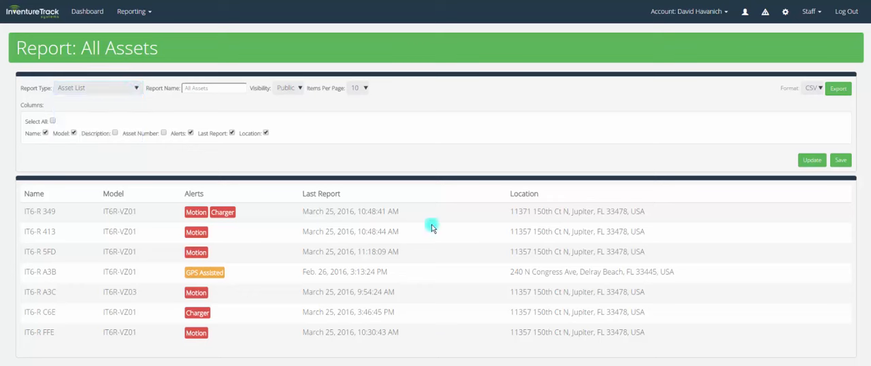
Check the export format choices of the All Assets report and look through its report types once more
left_click(814, 89)
left_click(787, 103)
left_click(833, 94)
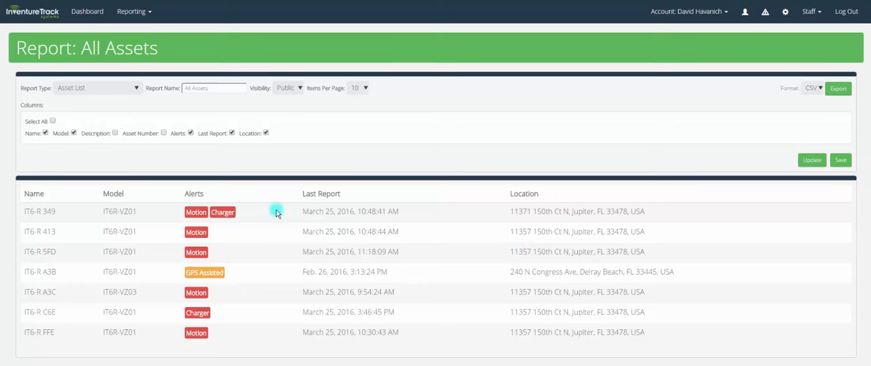
left_click(87, 84)
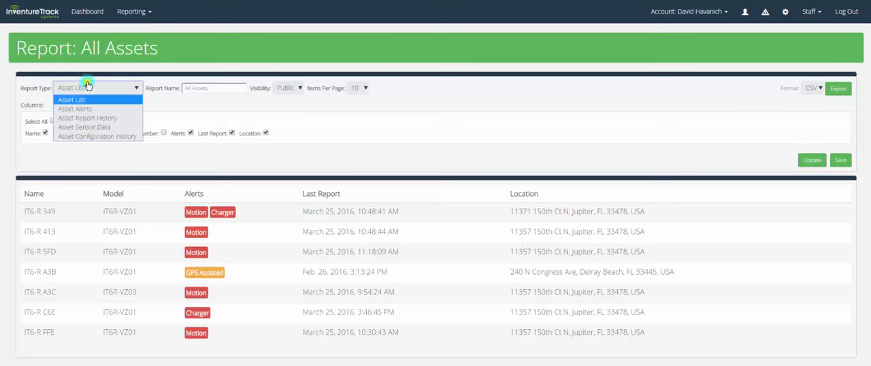
left_click(232, 121)
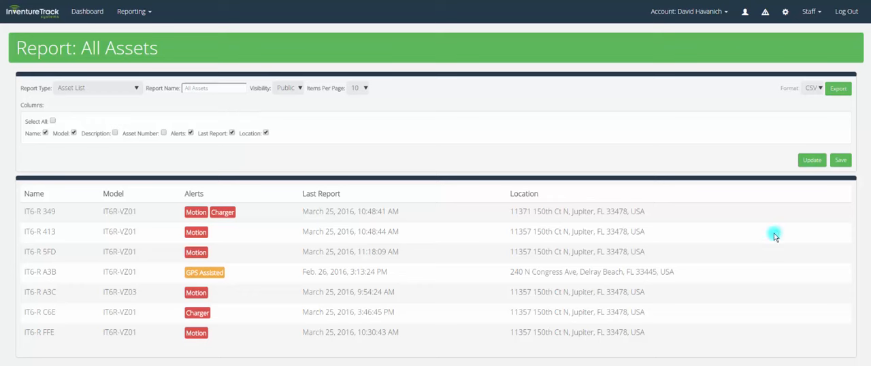
Return to the dashboard map and switch it to the list view to look through the account's assets
left_click(87, 13)
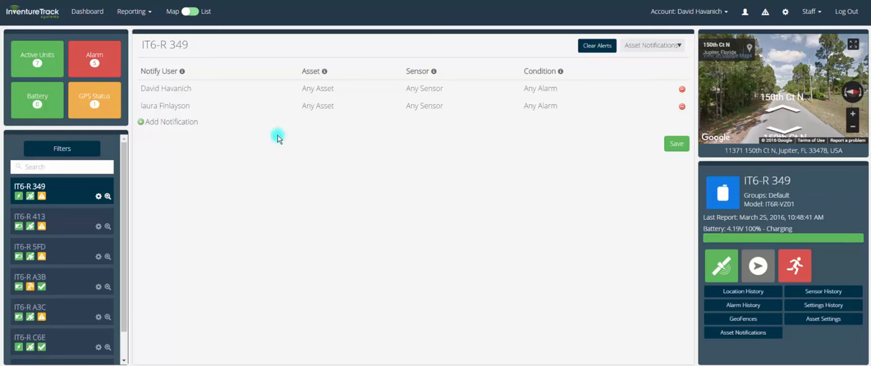
left_click(88, 14)
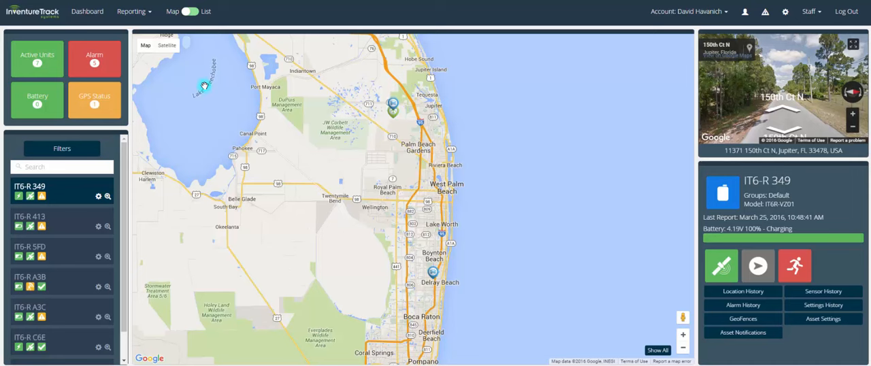
left_click(193, 14)
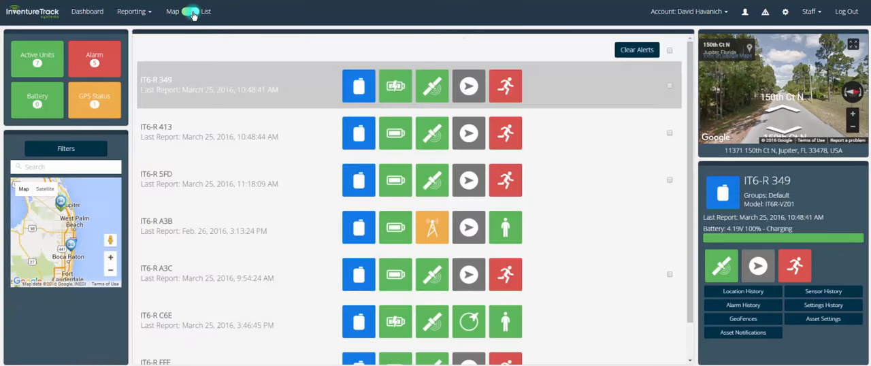
scroll(239, 144, "down", 3)
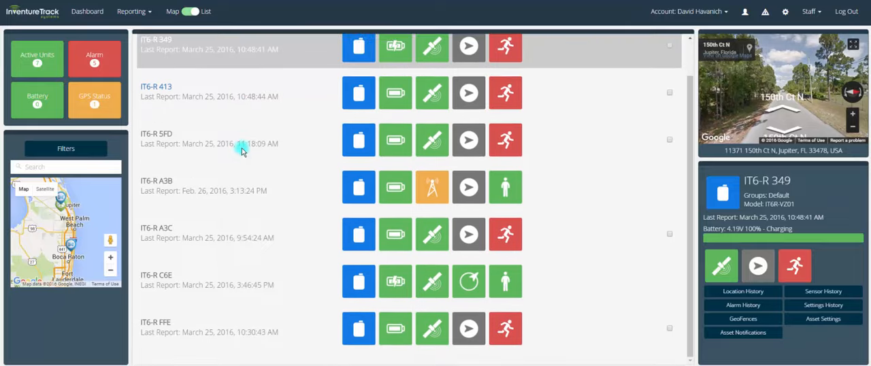
scroll(242, 151, "up", 2)
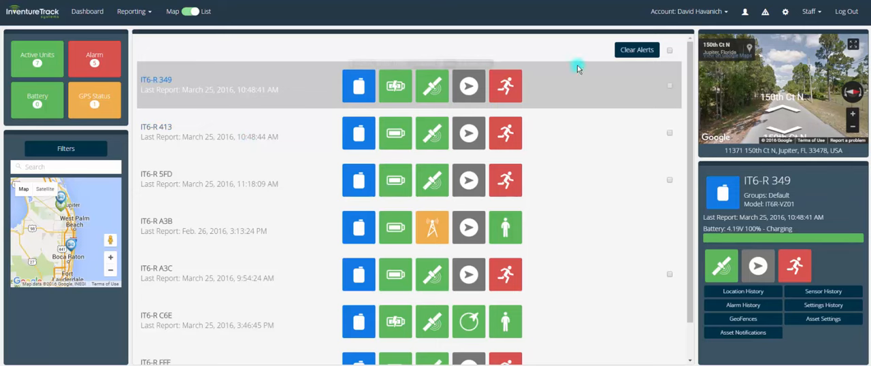
Switch the dashboard to All Accounts and look through the combined asset list
left_click(675, 13)
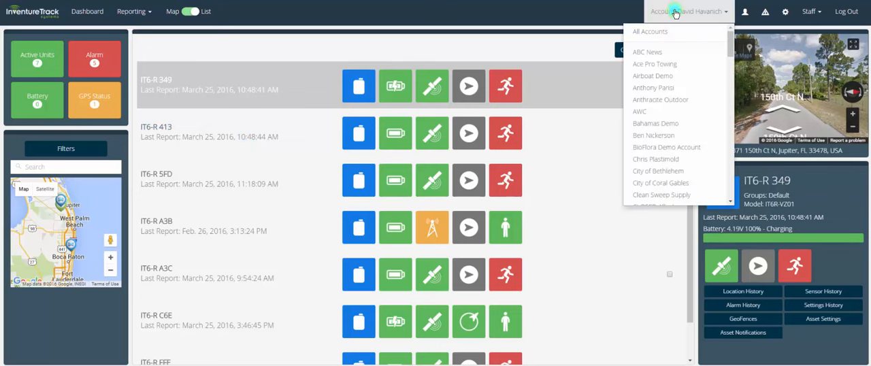
left_click(669, 31)
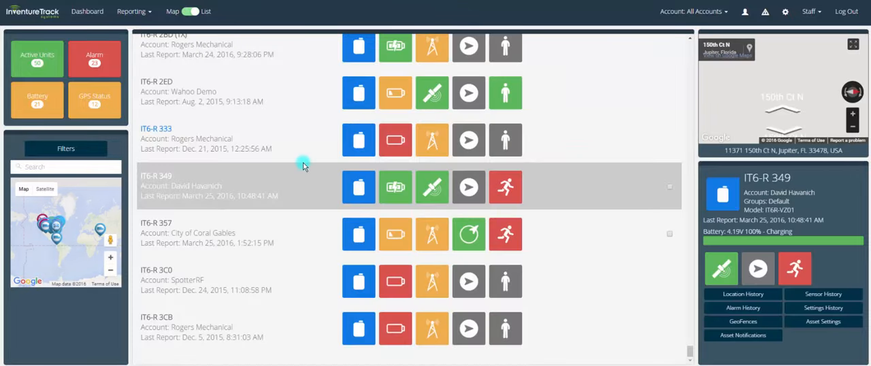
scroll(303, 164, "up", 15)
scroll(304, 164, "up", 20)
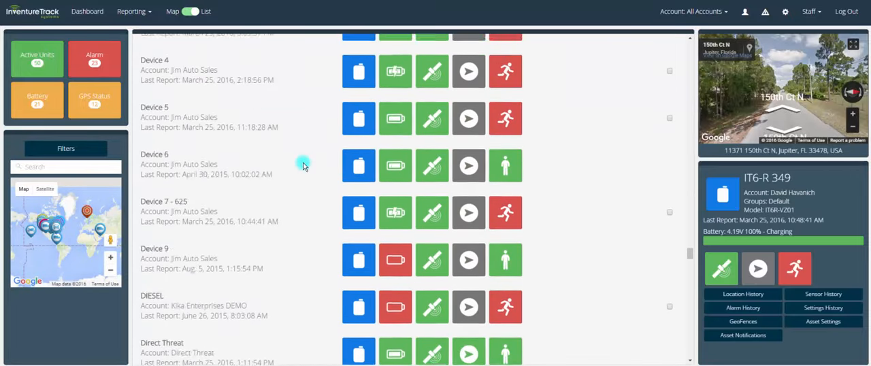
scroll(304, 165, "up", 20)
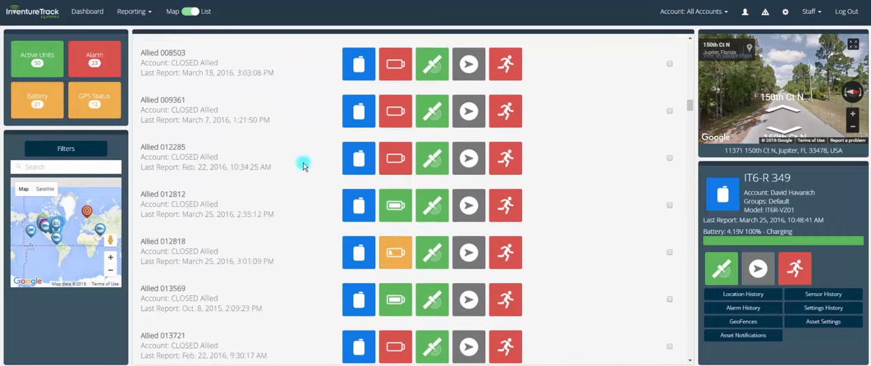
Check the total runtime indicator of asset 6833D6FD2BE10000 and the status icons of other assets in the list
scroll(304, 165, "down", 10)
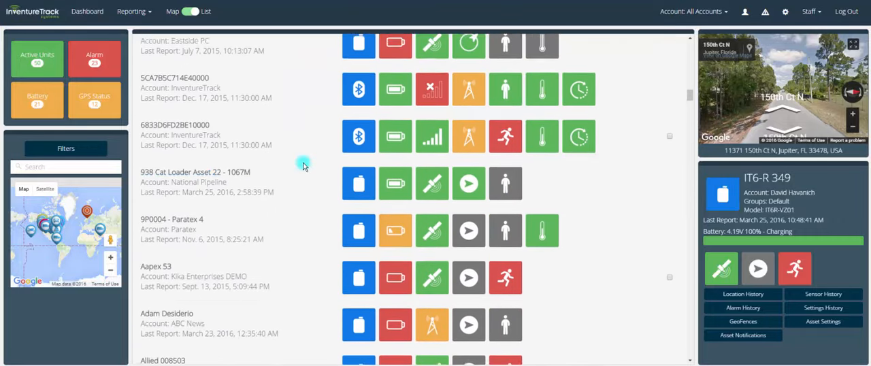
mouse_move(586, 105)
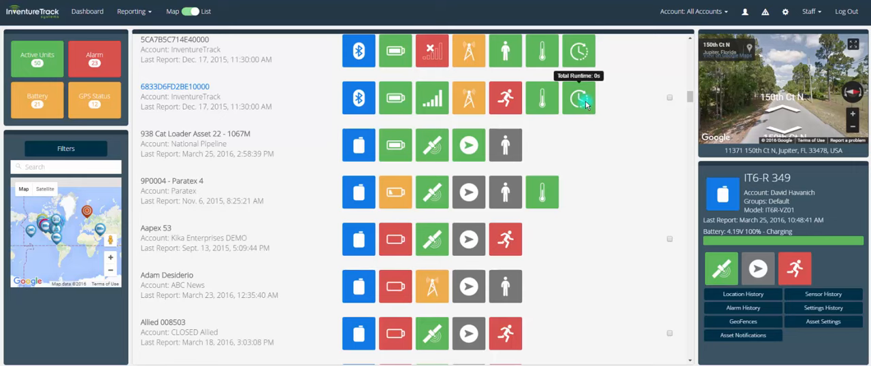
scroll(587, 105, "up", 1)
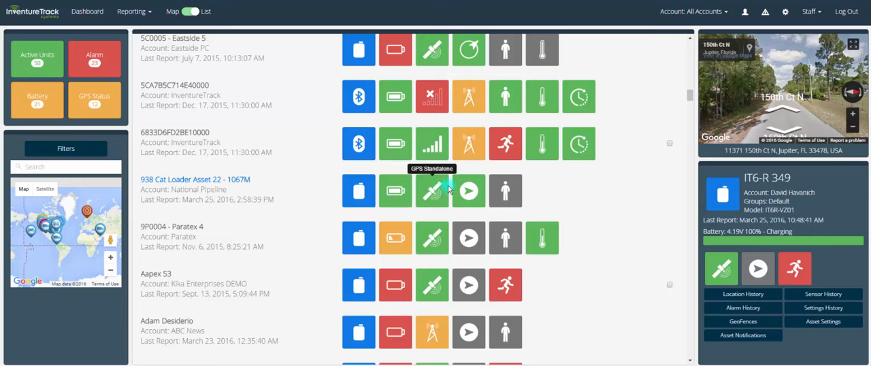
scroll(500, 192, "up", 10)
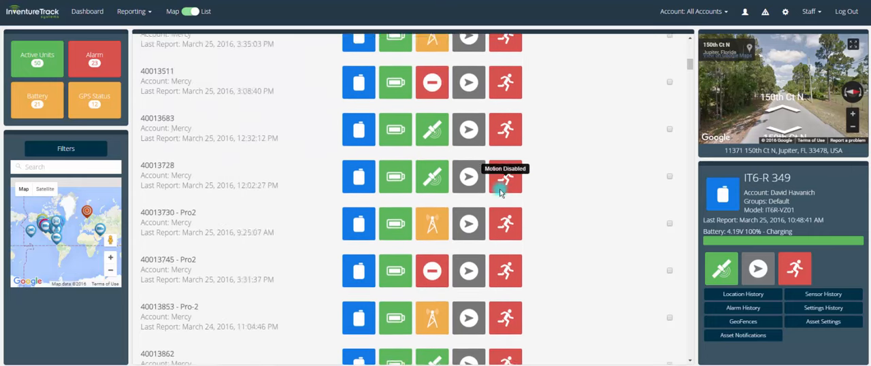